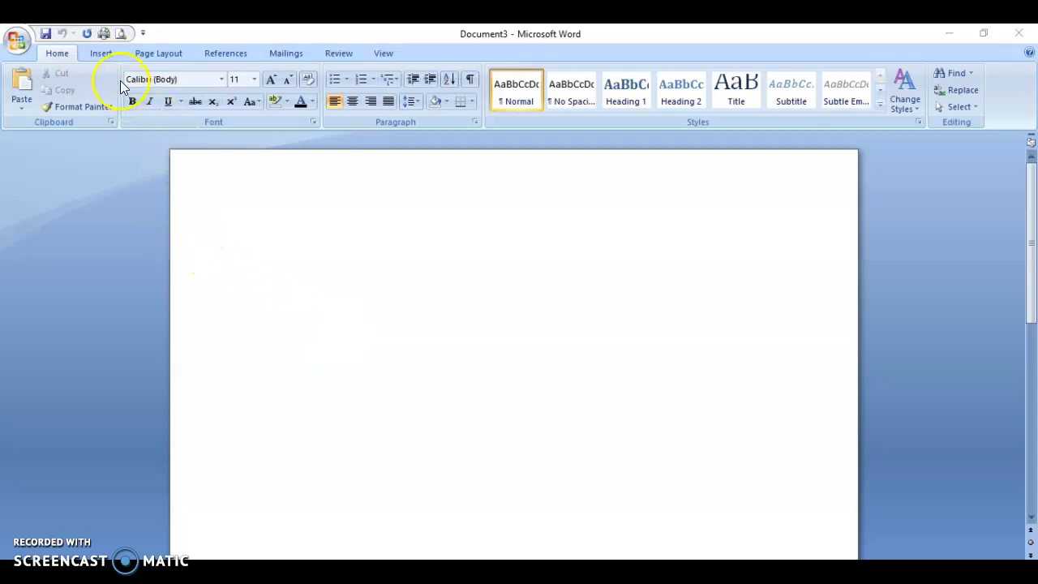
Set the document font to Times New Roman at 12 point
left_click(222, 82)
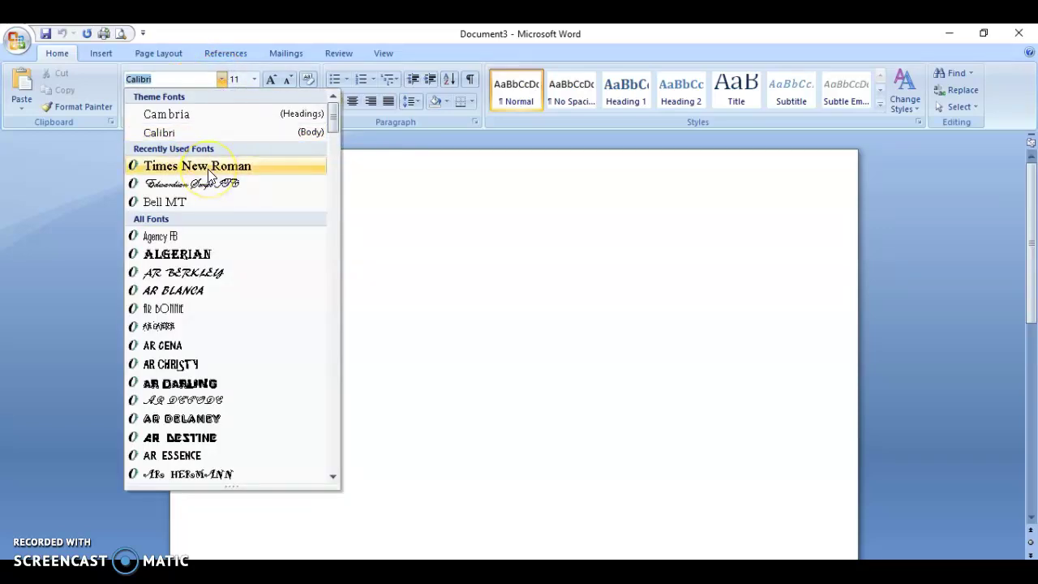
left_click(204, 167)
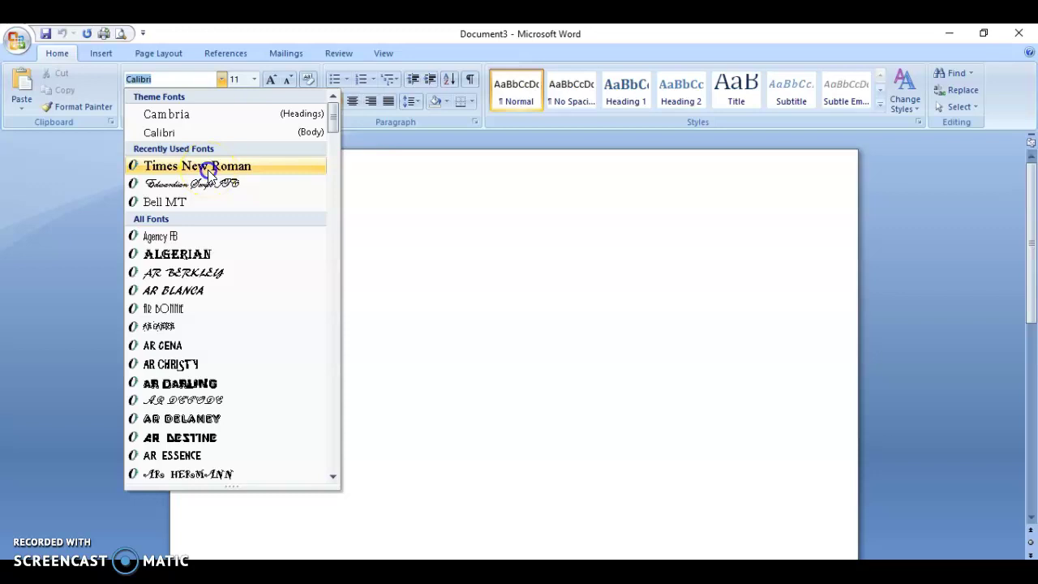
left_click(255, 80)
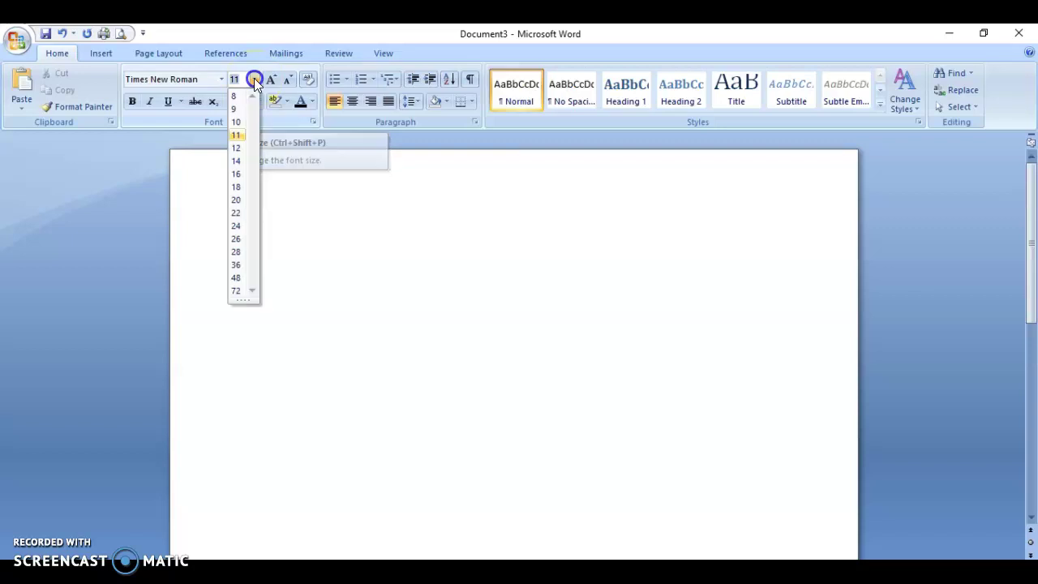
left_click(236, 148)
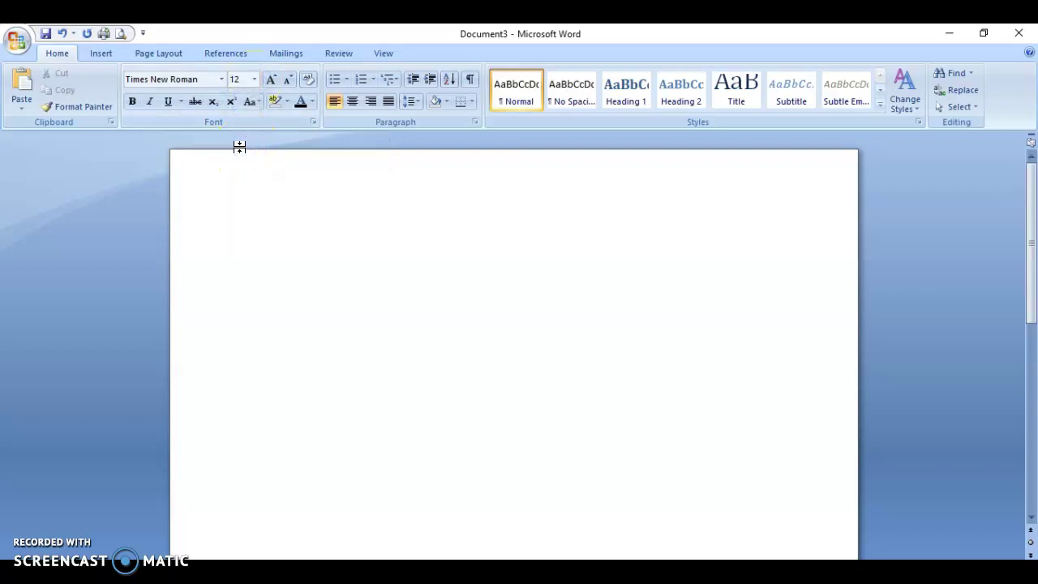
Apply the Normal preset of 1-inch margins on all sides, then return to Home
left_click(153, 55)
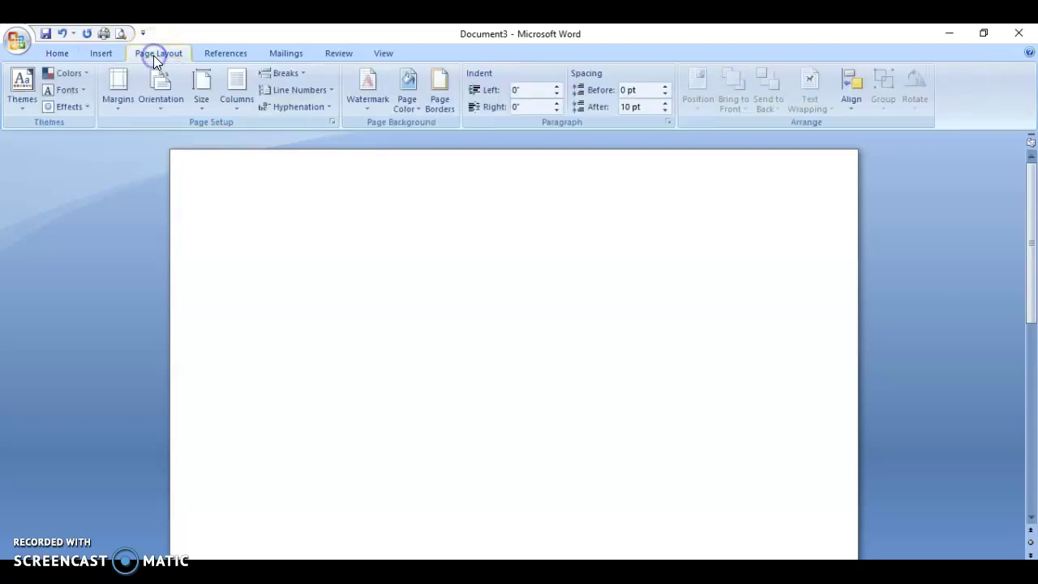
left_click(118, 102)
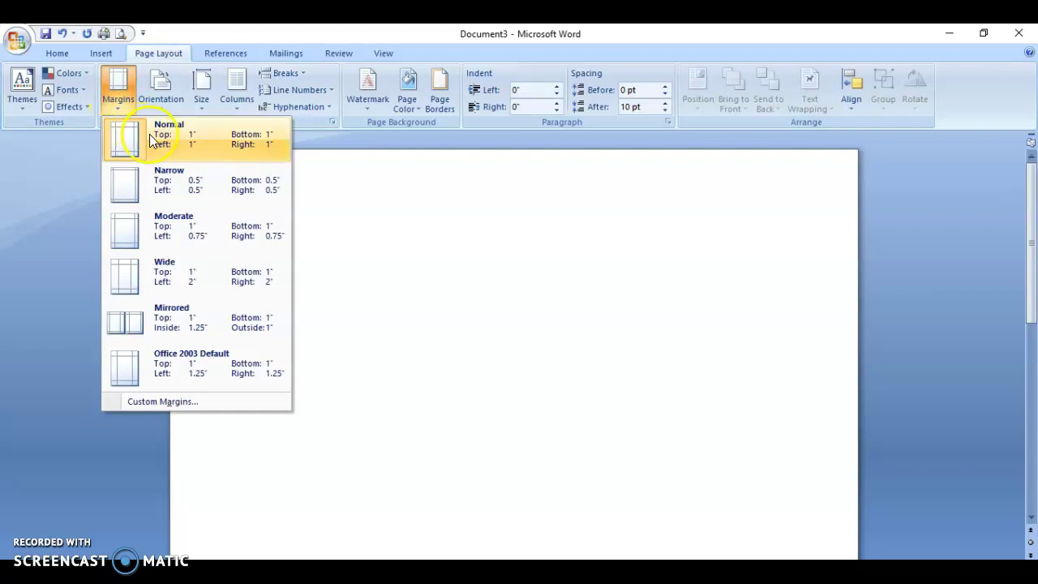
left_click(208, 156)
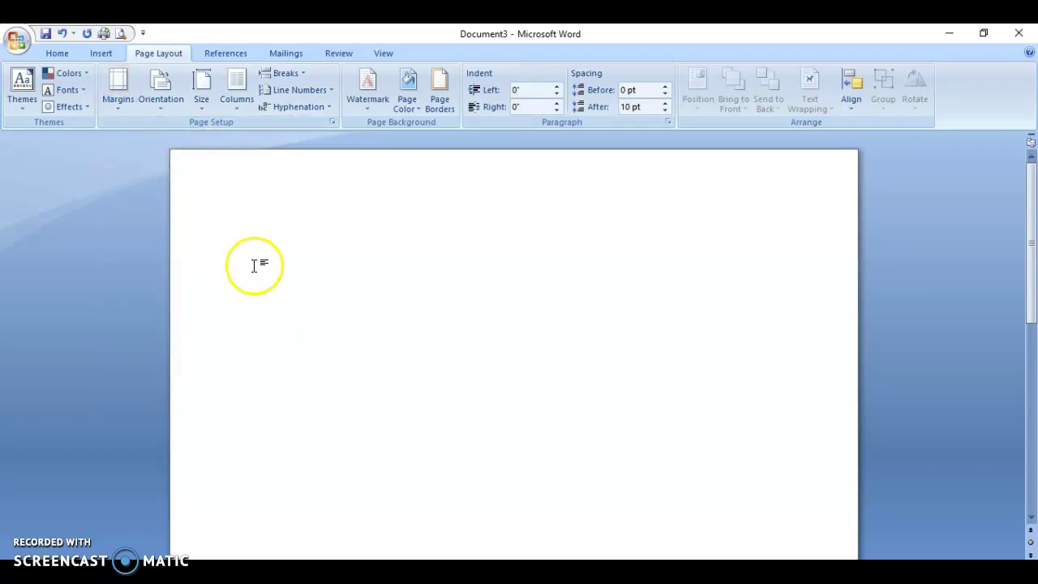
left_click(58, 53)
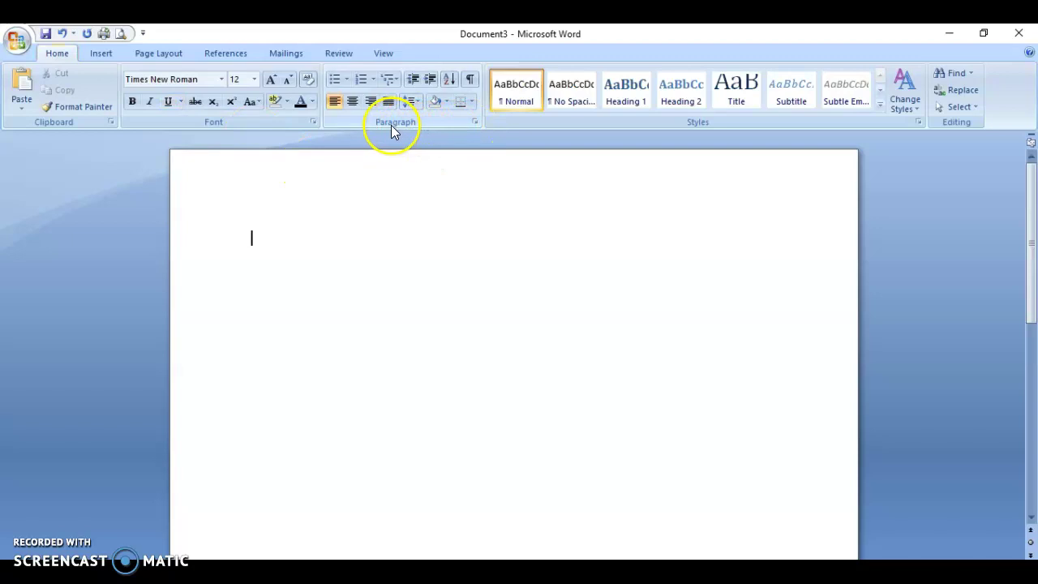
In the Paragraph dialog, set After to 0 pt, Double line spacing, and Don't add space between paragraphs
left_click(475, 122)
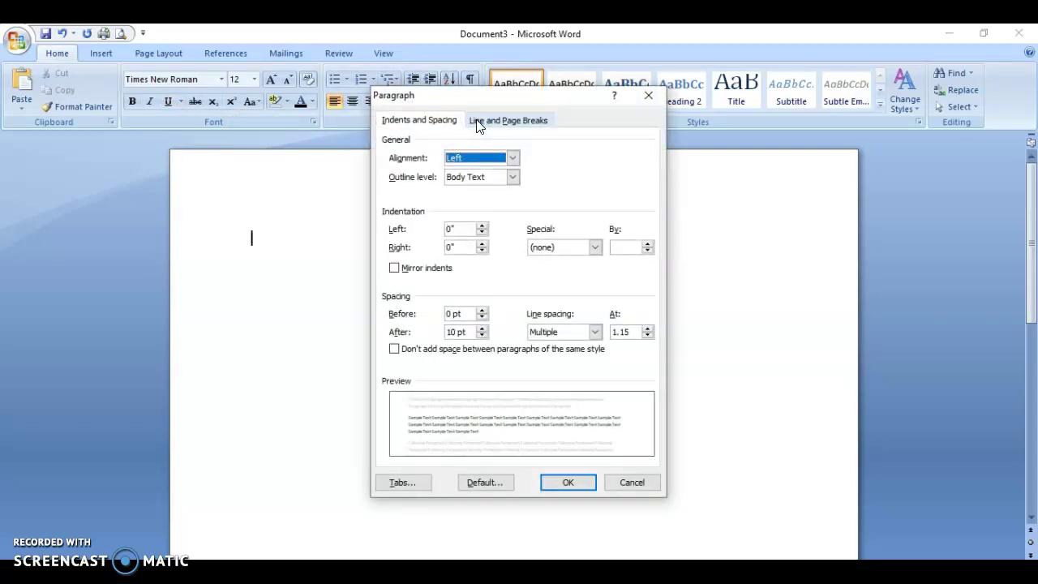
left_click(481, 336)
left_click(482, 336)
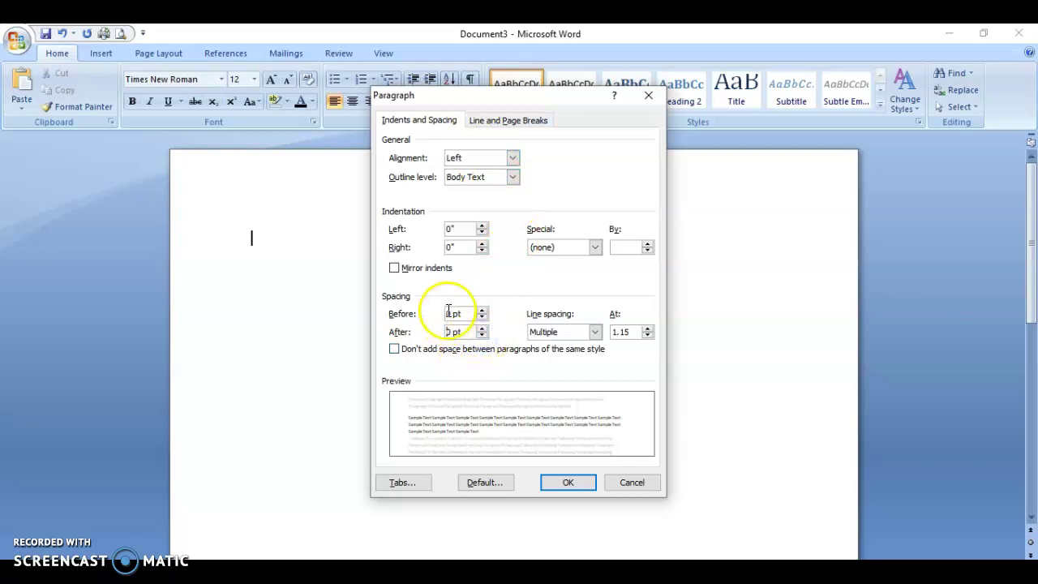
left_click(595, 331)
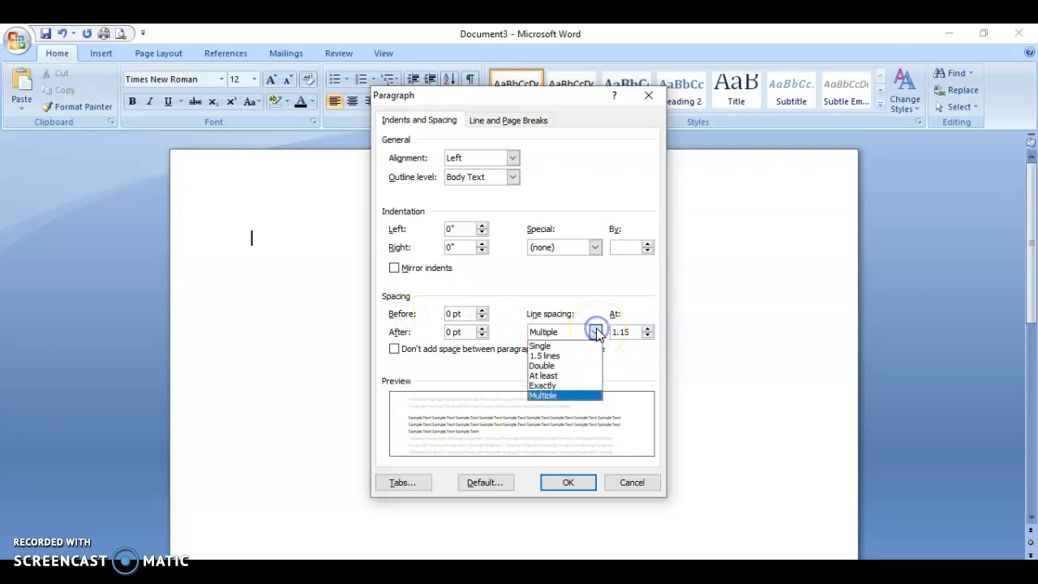
left_click(556, 366)
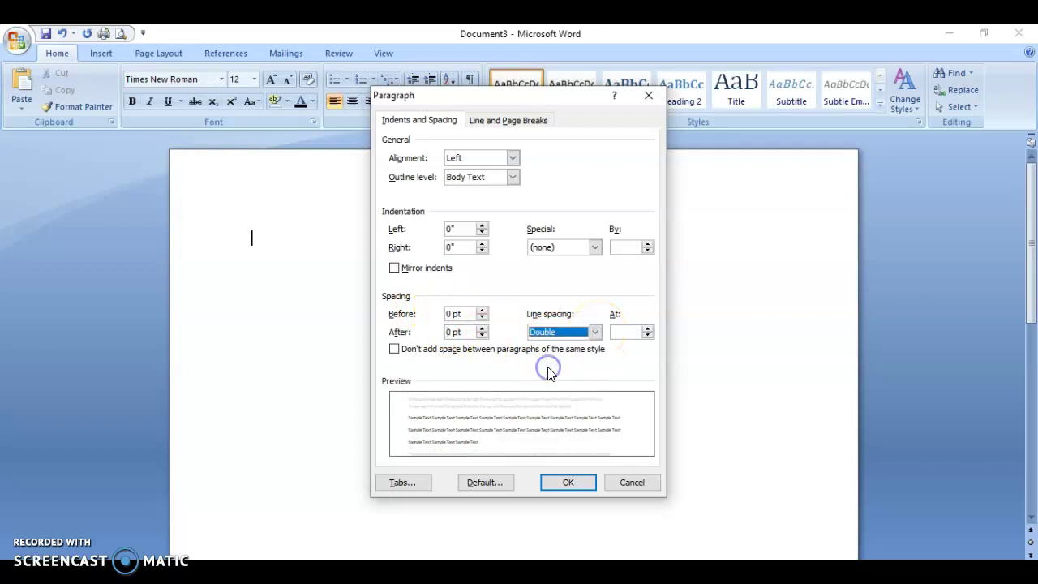
left_click(394, 349)
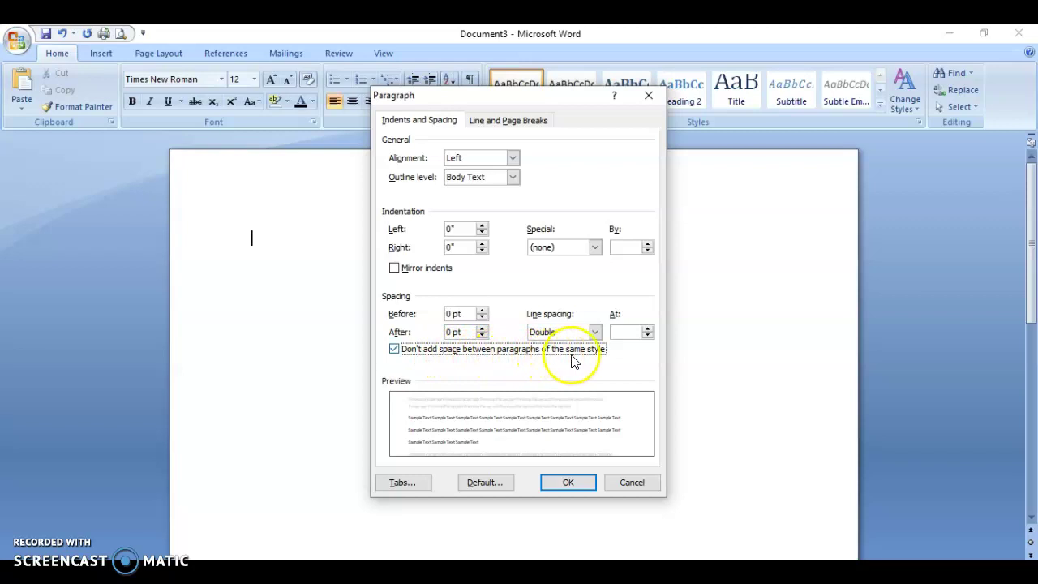
left_click(565, 483)
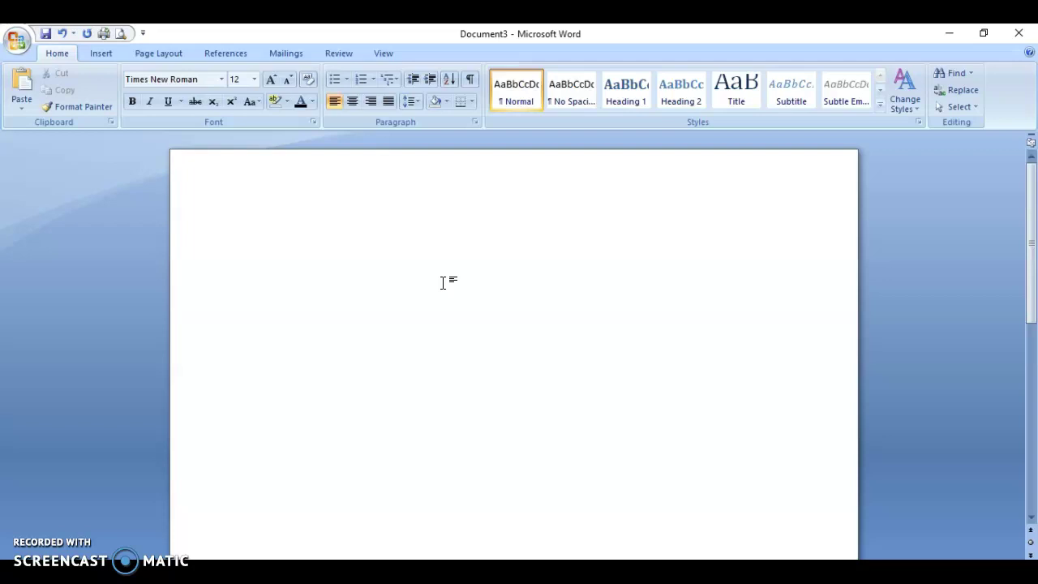
Insert a Plain Number 3 page number at the top right of the header
left_click(101, 54)
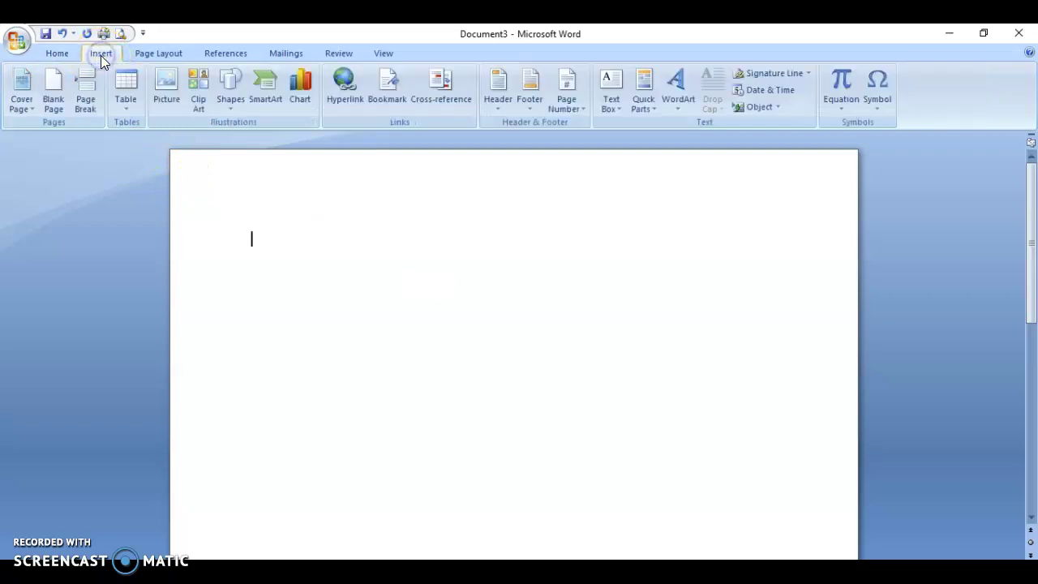
left_click(565, 113)
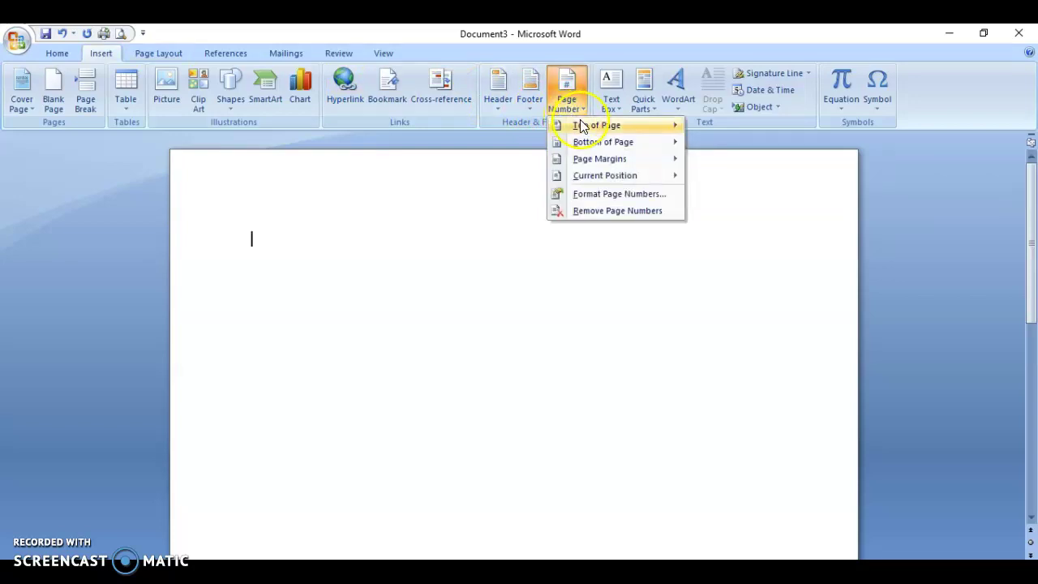
mouse_move(580, 126)
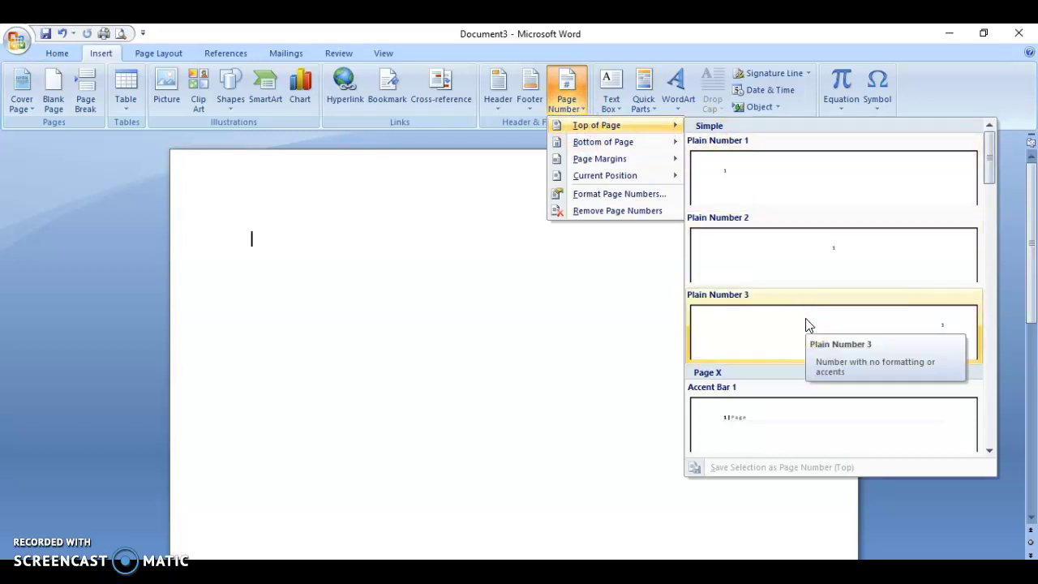
left_click(859, 316)
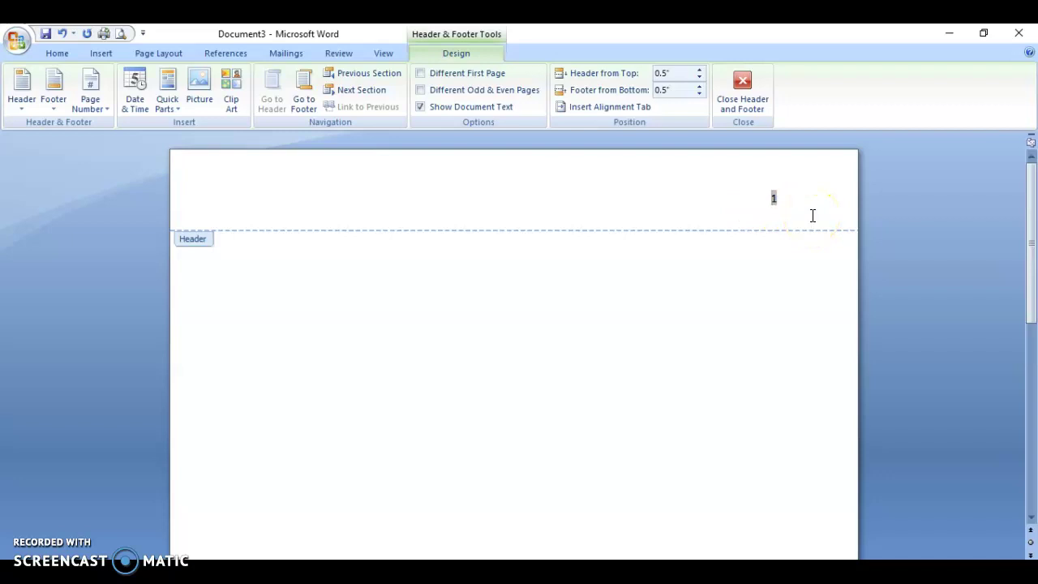
Type the author's surname before the page number and select the header text
type("Palms")
left_click(757, 211)
left_click_drag(738, 198, 795, 209)
Format the header text as Times New Roman 12 pt, then close the header
left_click(56, 53)
left_click(221, 78)
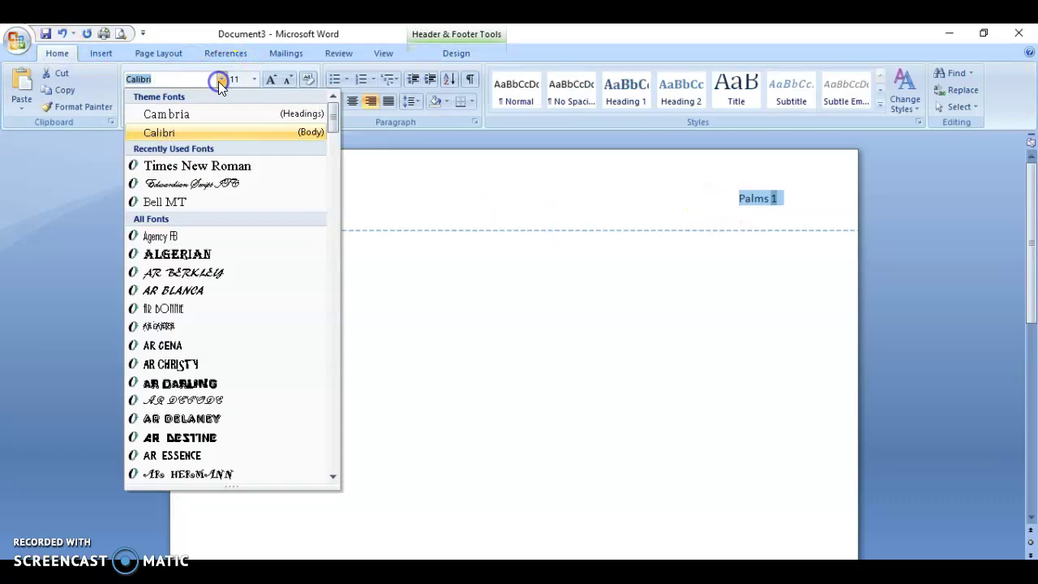
left_click(206, 166)
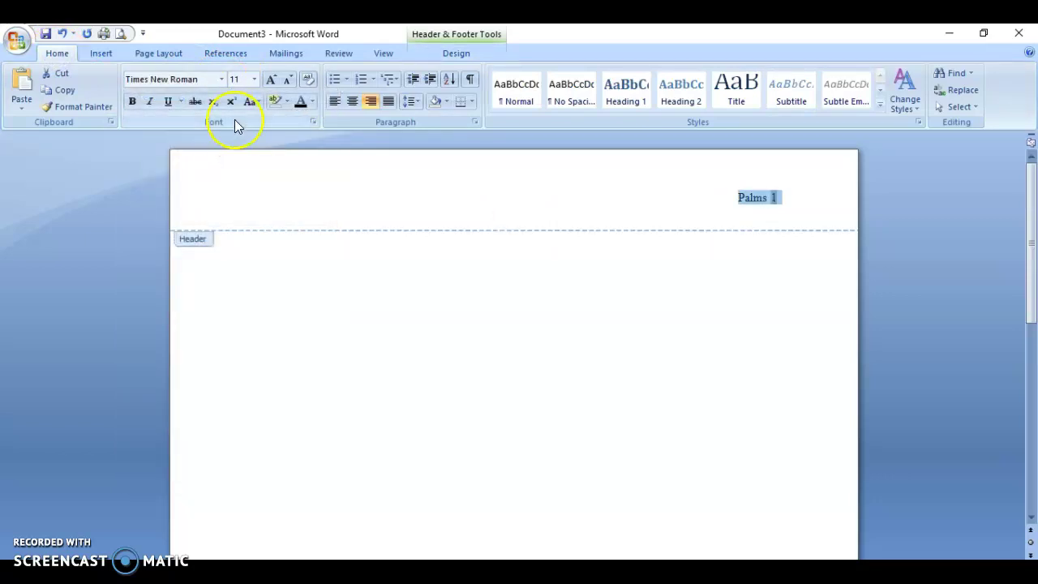
left_click(254, 79)
left_click(238, 147)
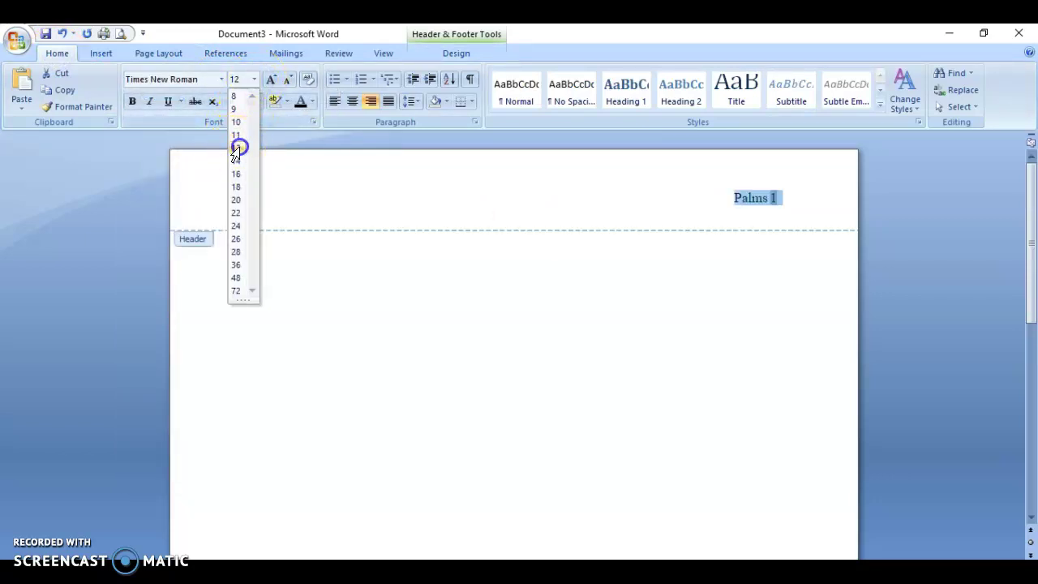
left_click(762, 207)
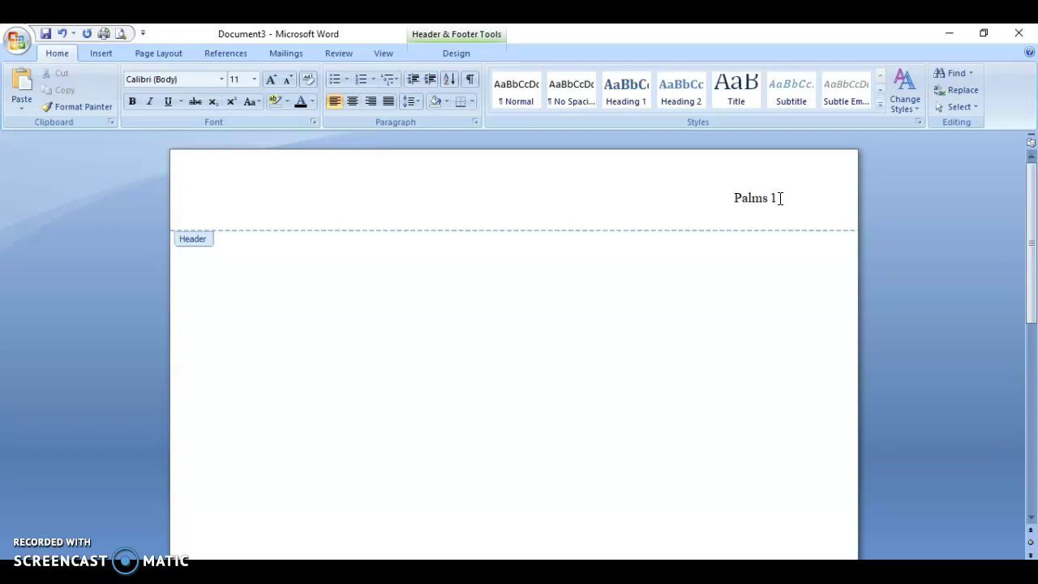
left_click(447, 36)
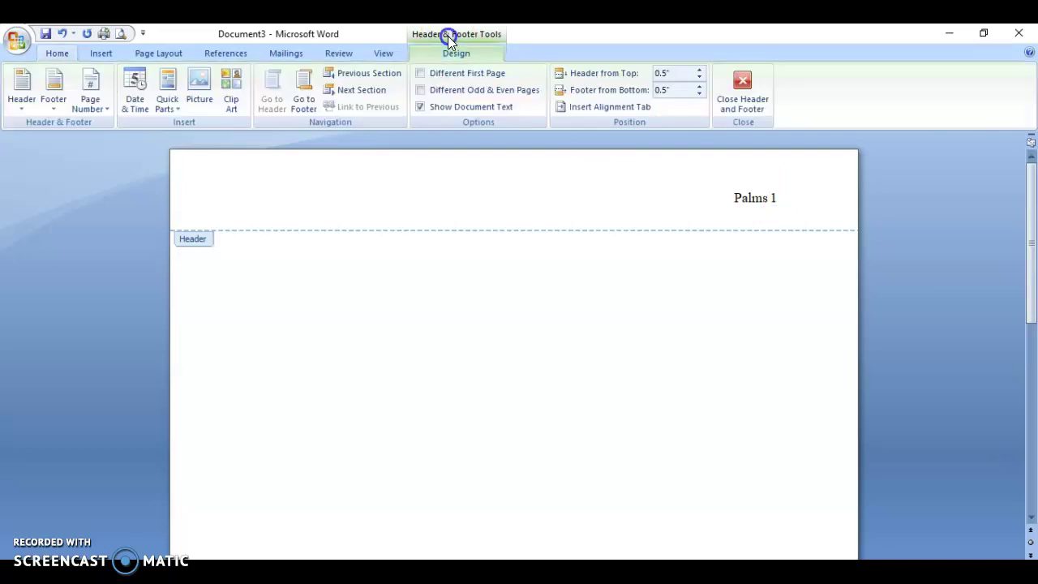
left_click(744, 84)
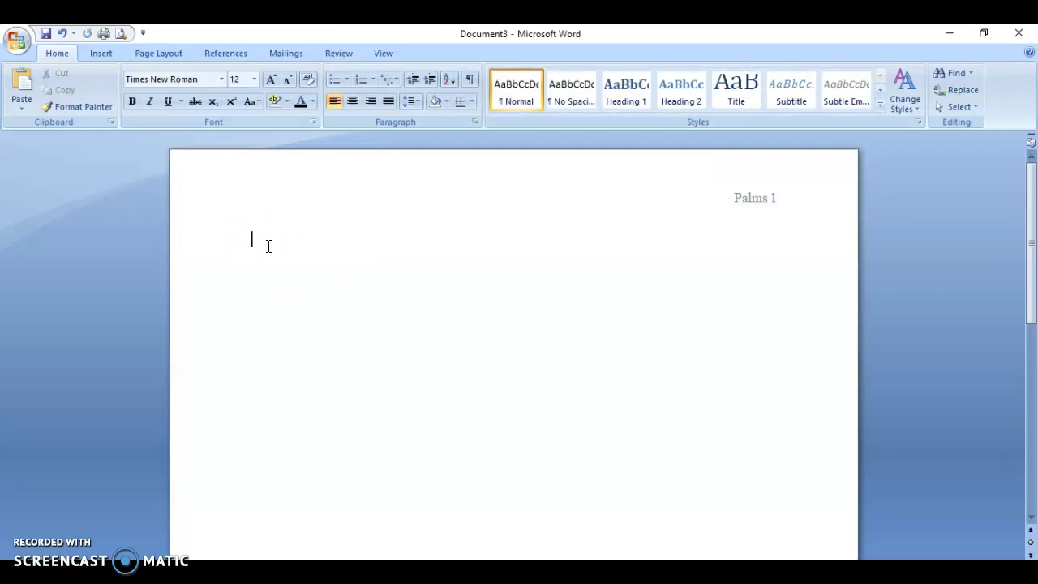
Type the student's name and the instructor's name on separate heading lines
key("Return")
type("Dr. Stovall")
key("Return")
Add the course line 'English 101 Section # 4972' and the date 14 June 2020
type("English 101 ")
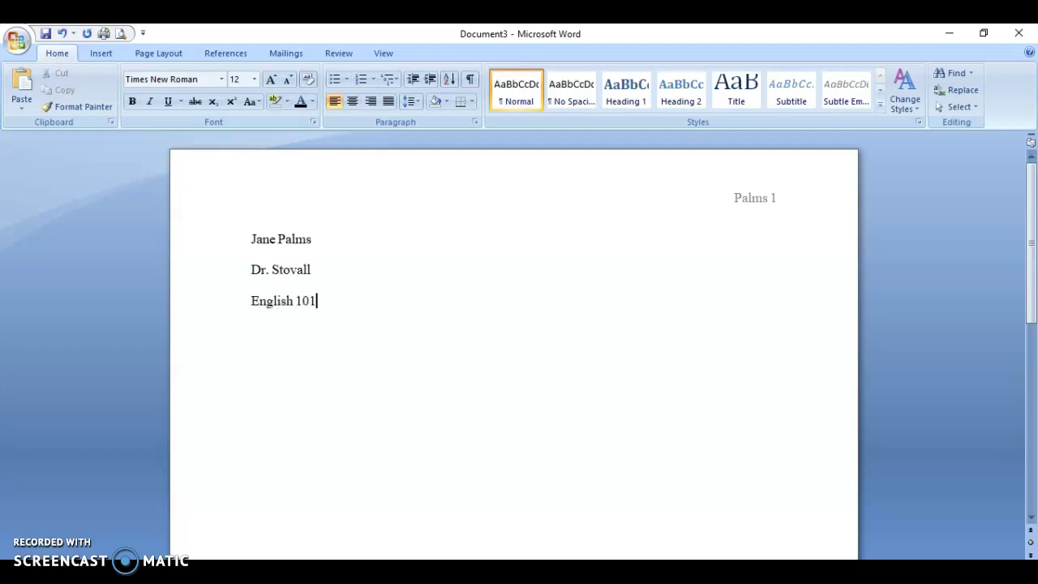
type("Section # 4")
type("972")
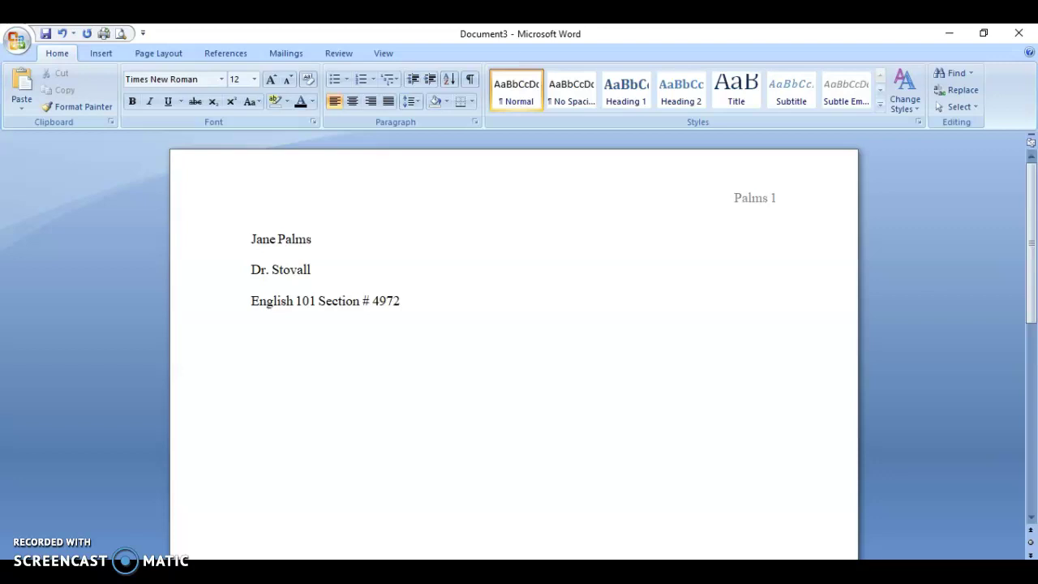
type("14 June 2020")
key("Return")
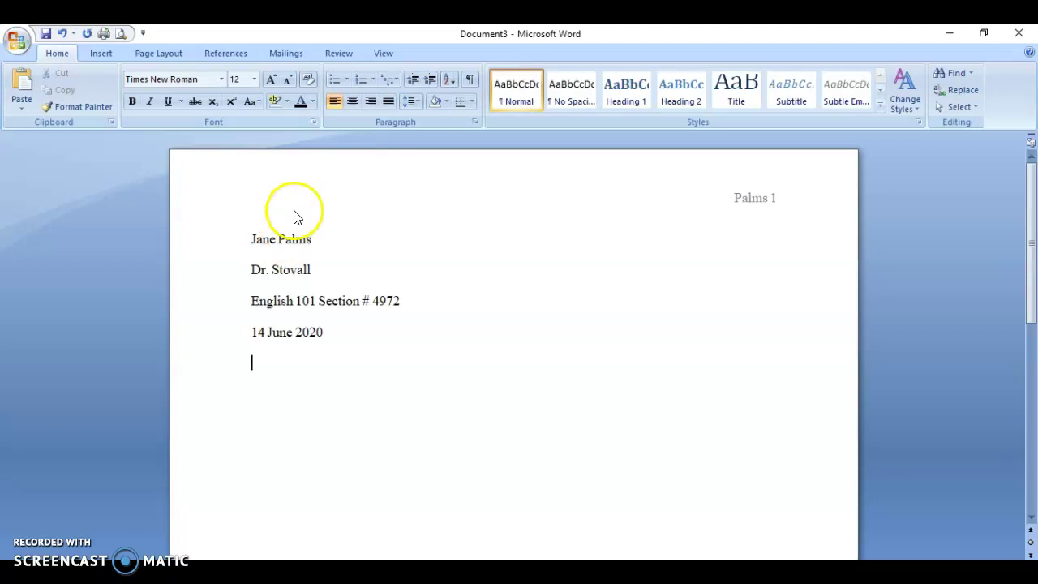
Add the centered title 'Reading Response # 1', then a left-aligned line 'Type your paragraph #'
left_click(352, 103)
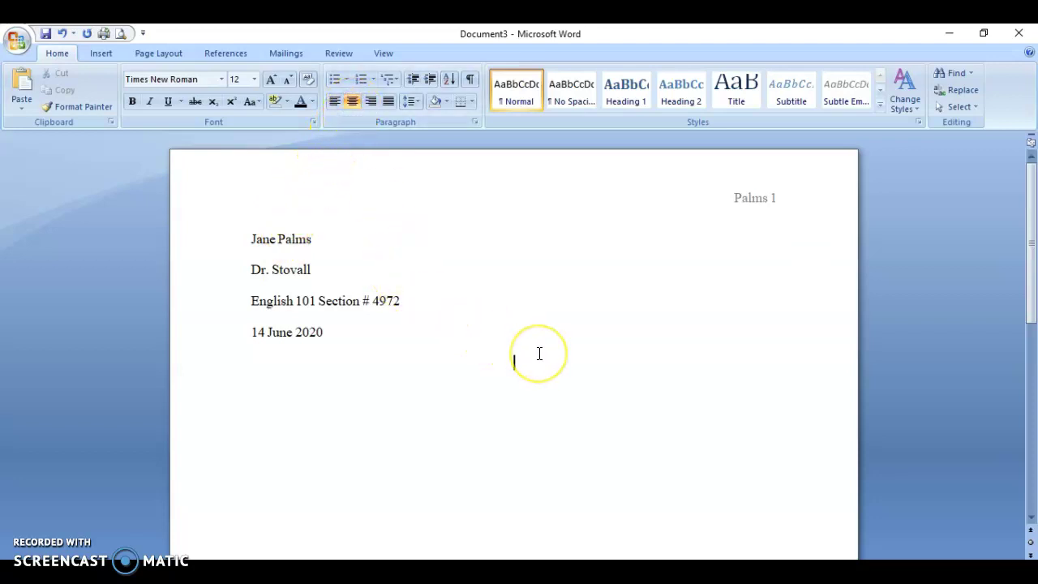
type("Reading Re")
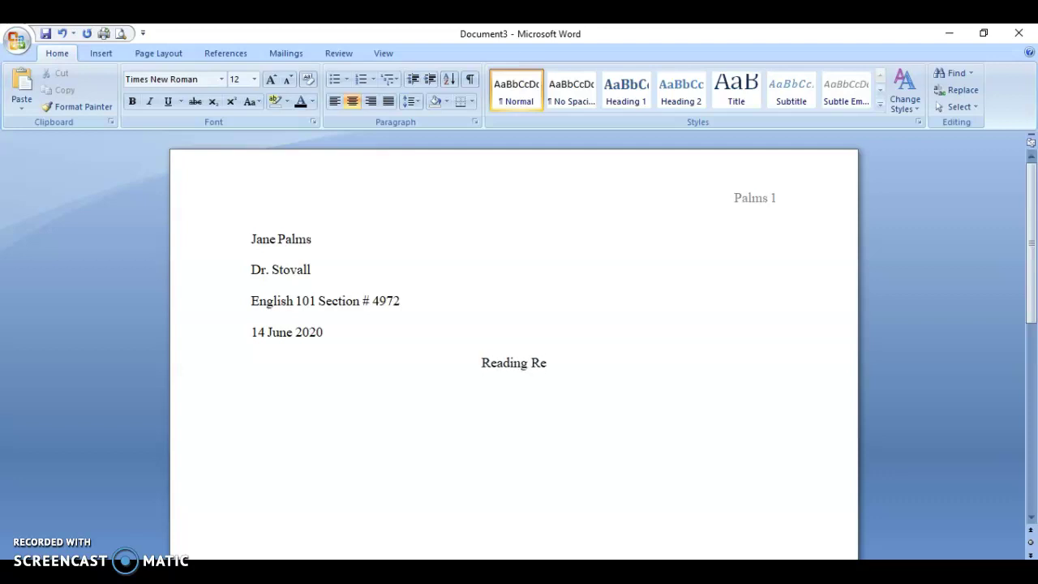
type("sponse # 1")
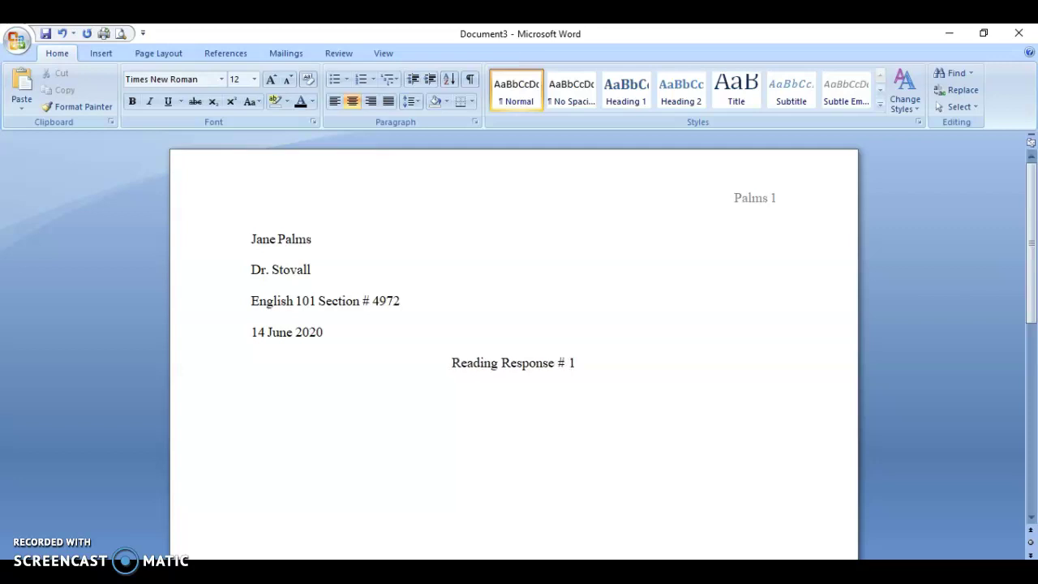
key("Return")
left_click(333, 106)
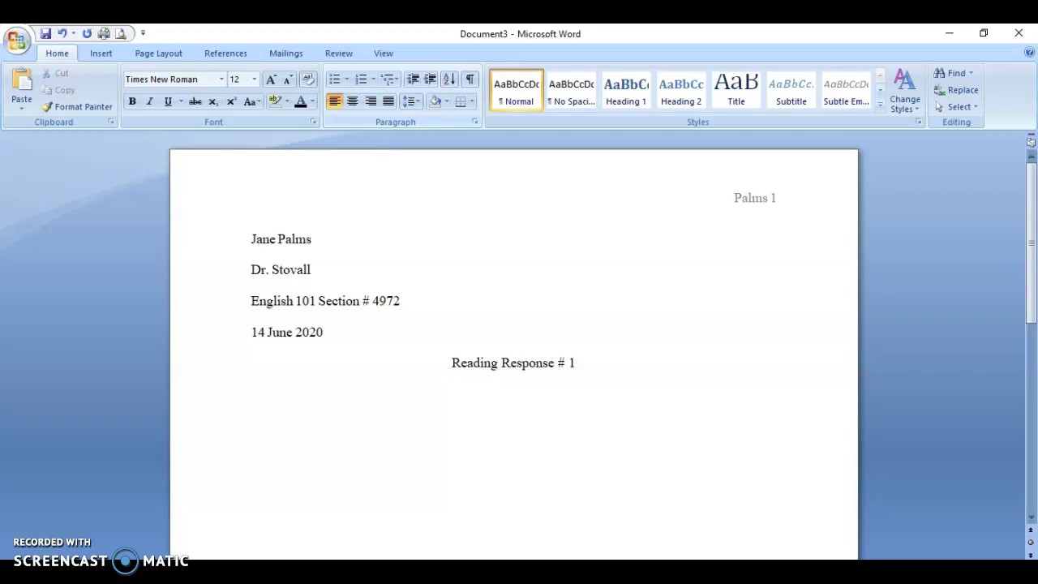
type("Type your paragraph # 1")
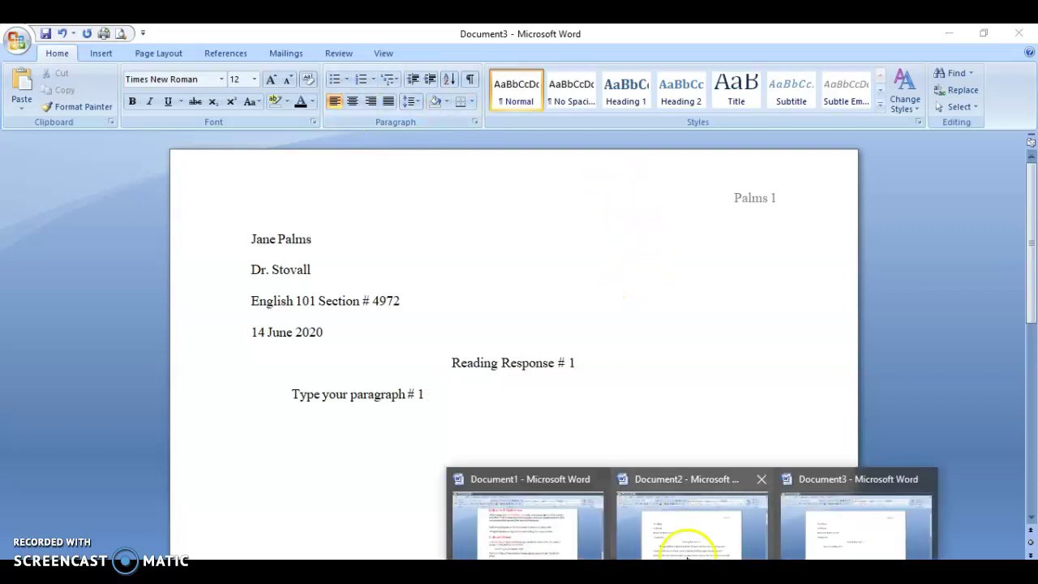
Scroll through the finished sample essay in Document2, then minimize Document2 and Document3
left_click(683, 531)
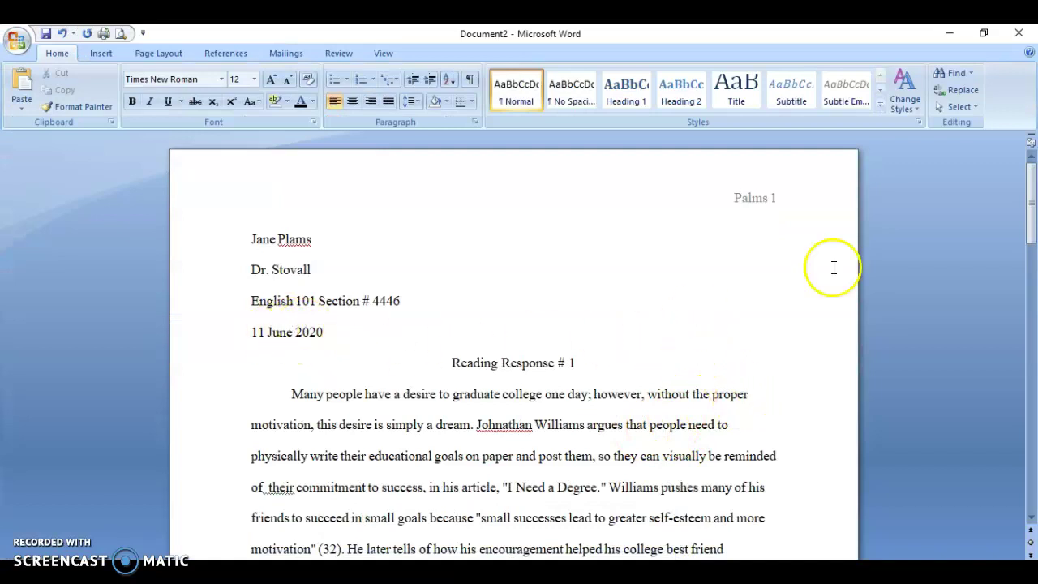
left_click_drag(1030, 203, 1032, 360)
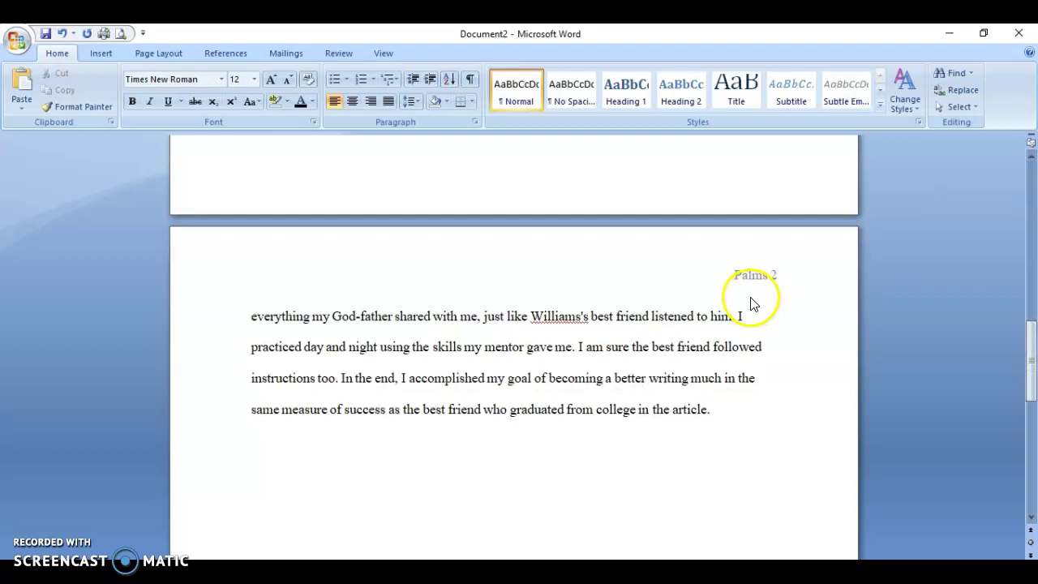
mouse_move(1031, 378)
left_mouse_down()
mouse_move(1032, 225)
mouse_move(1032, 388)
left_mouse_up()
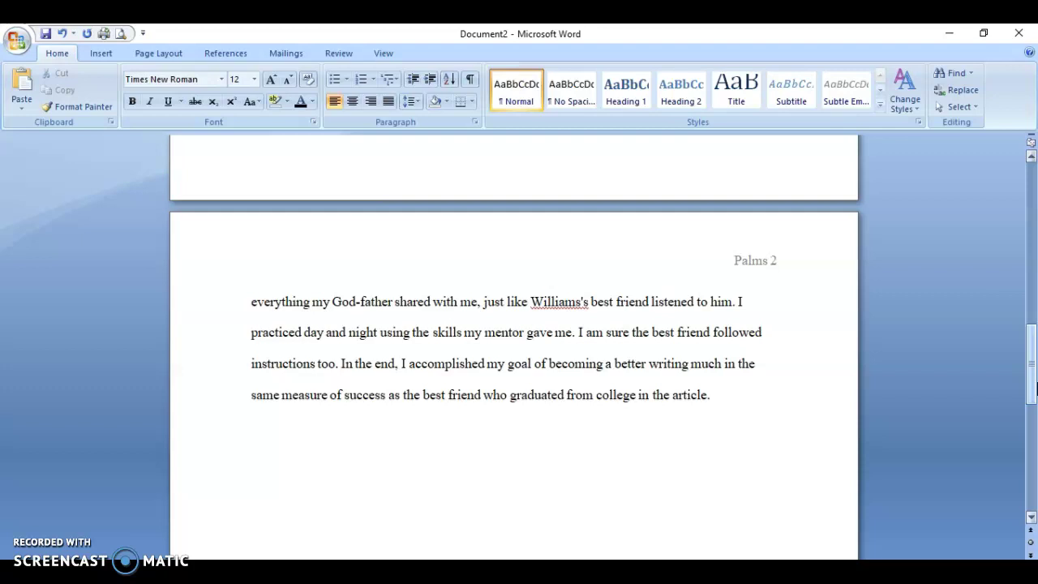
left_click(947, 34)
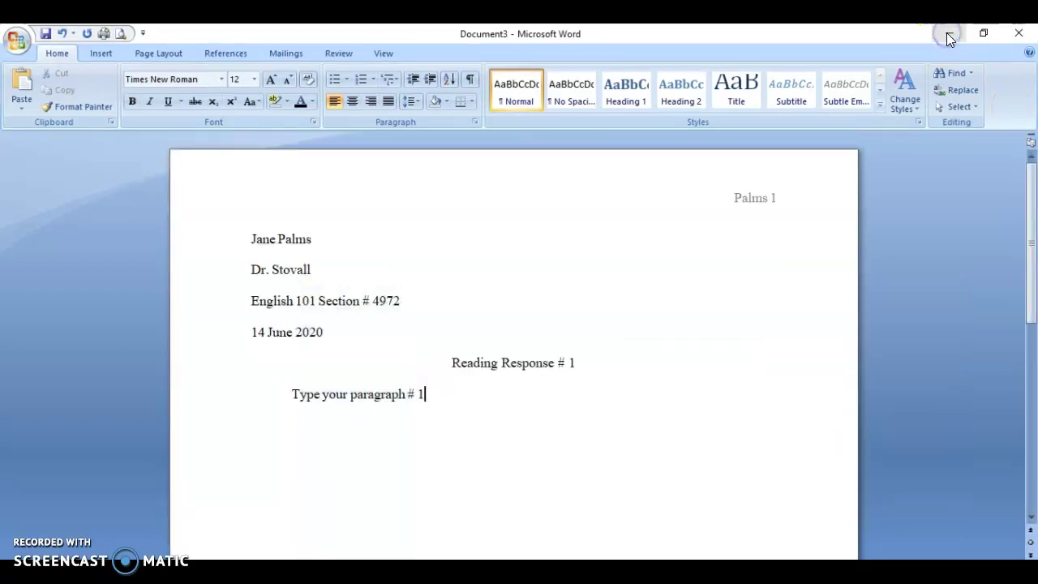
left_click(948, 35)
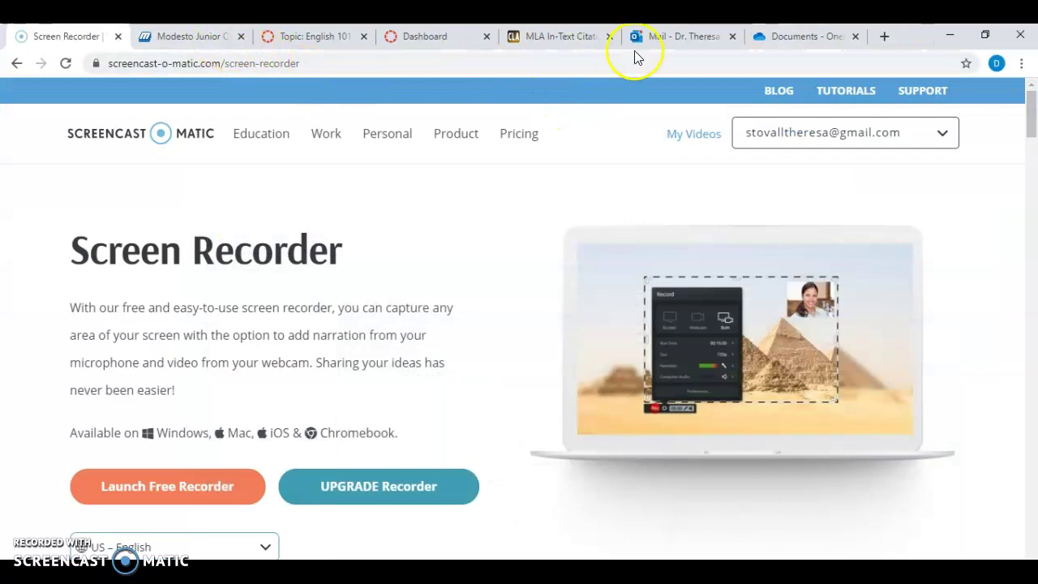
From Outlook Mail, launch Word through the app launcher and create a new blank document
left_click(669, 38)
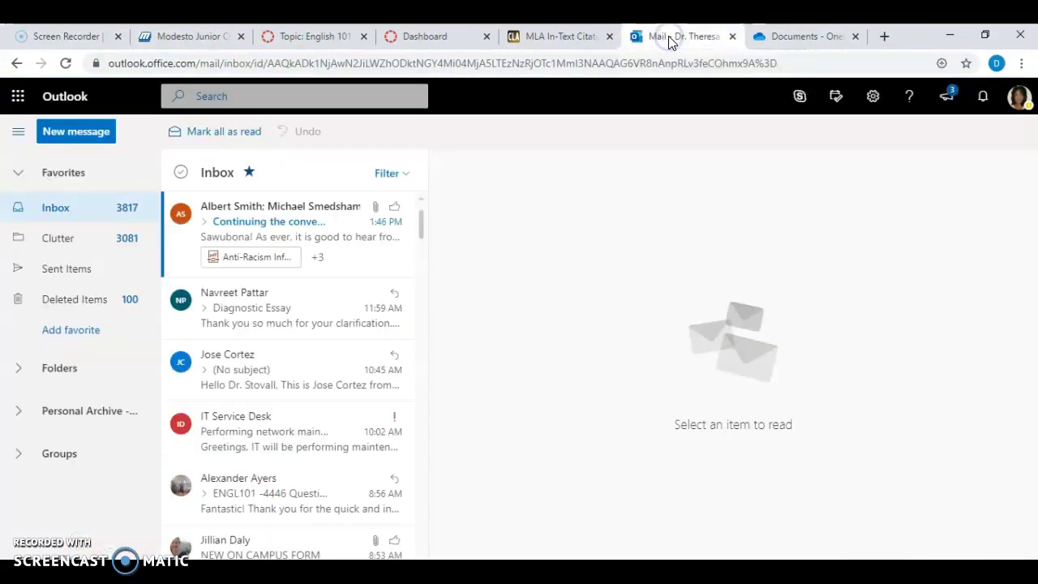
left_click(27, 96)
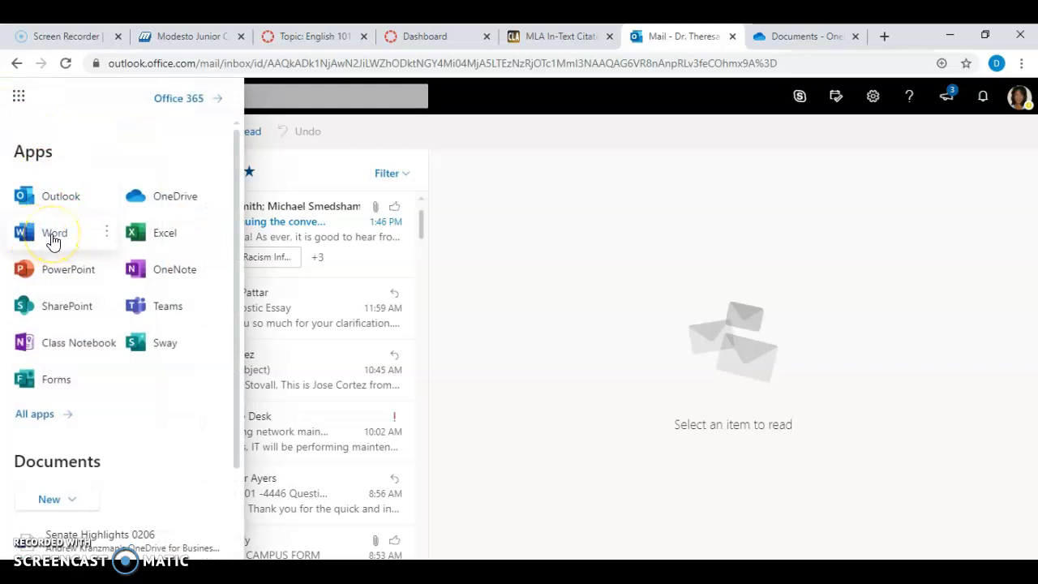
left_click(54, 235)
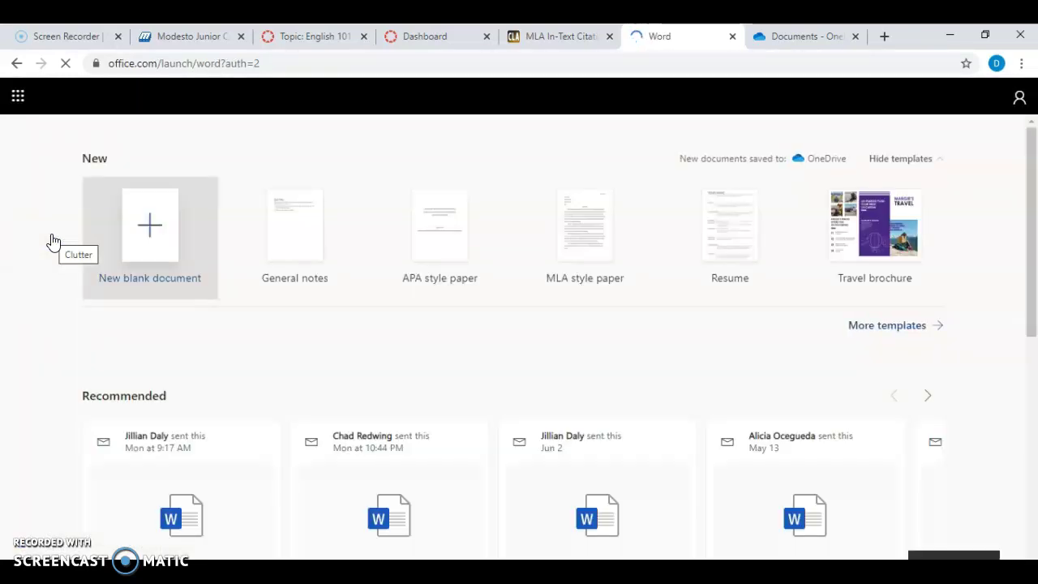
left_click(155, 235)
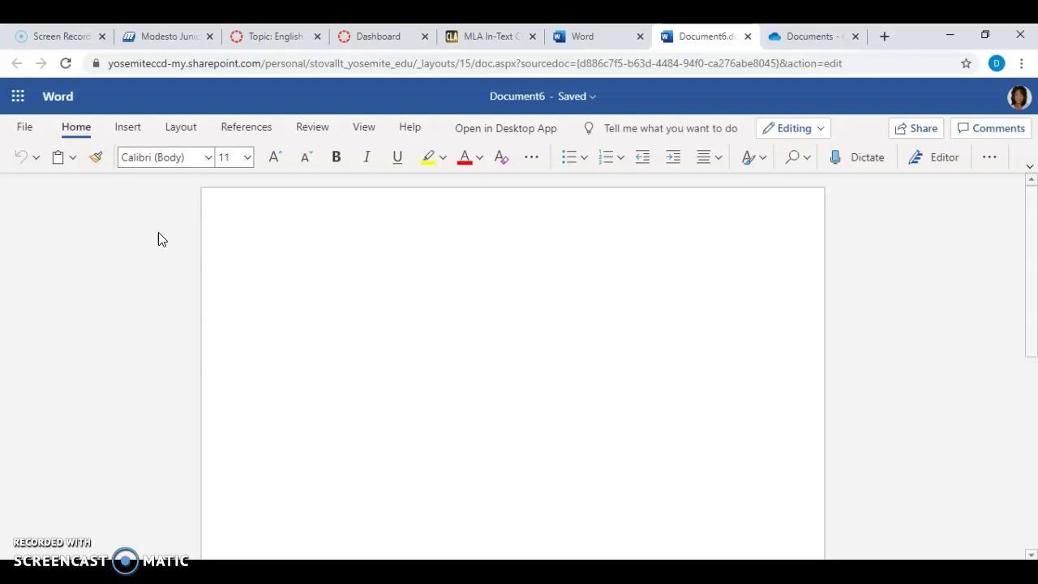
Apply the Normal 1-inch margins to the new Word Online document
left_click(177, 124)
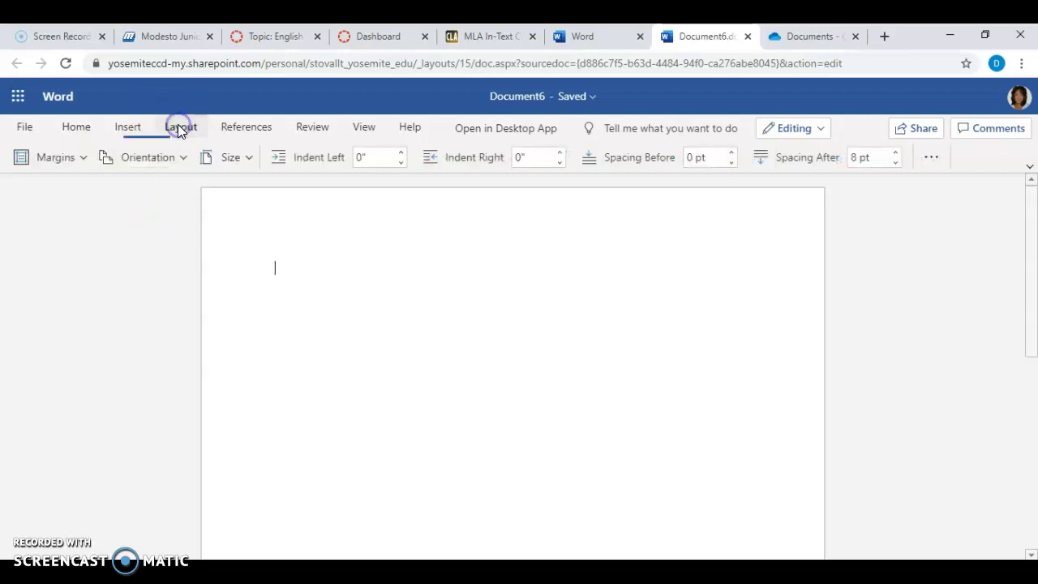
left_click(81, 157)
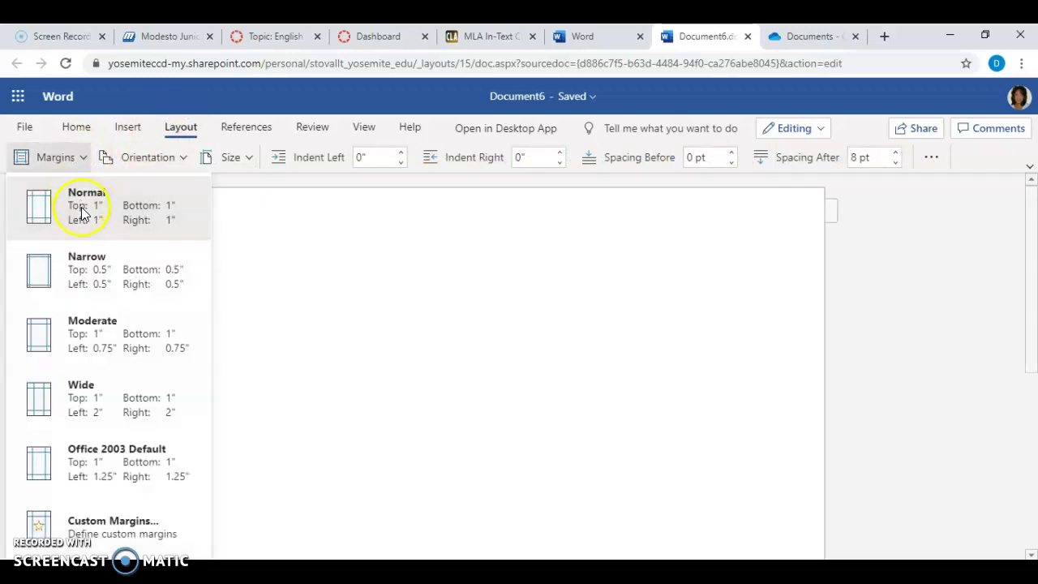
left_click(82, 215)
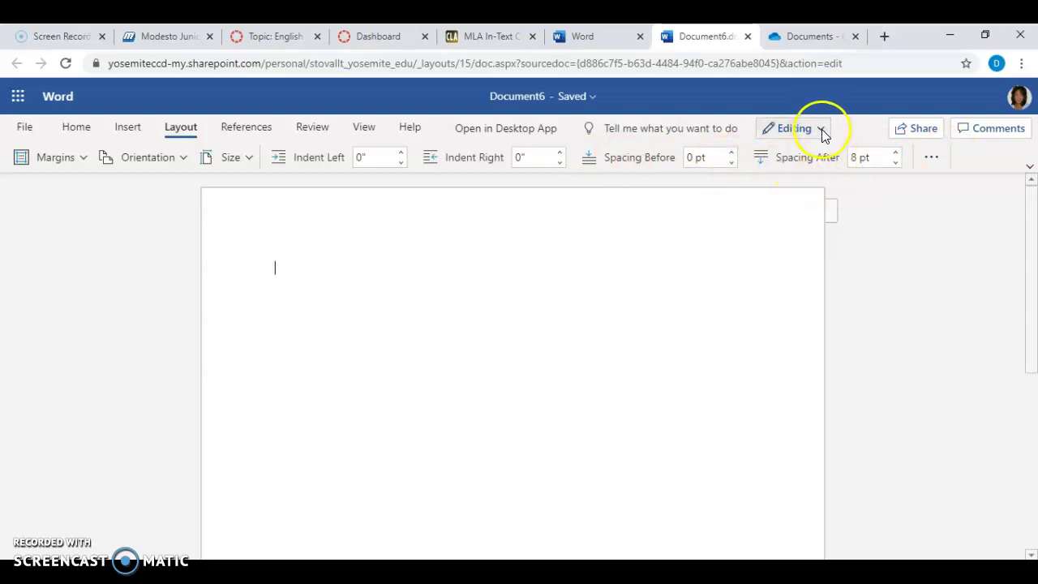
Lower Spacing After to Auto and bring up the extra paragraph options
left_click(896, 162)
left_click(895, 162)
left_click(896, 161)
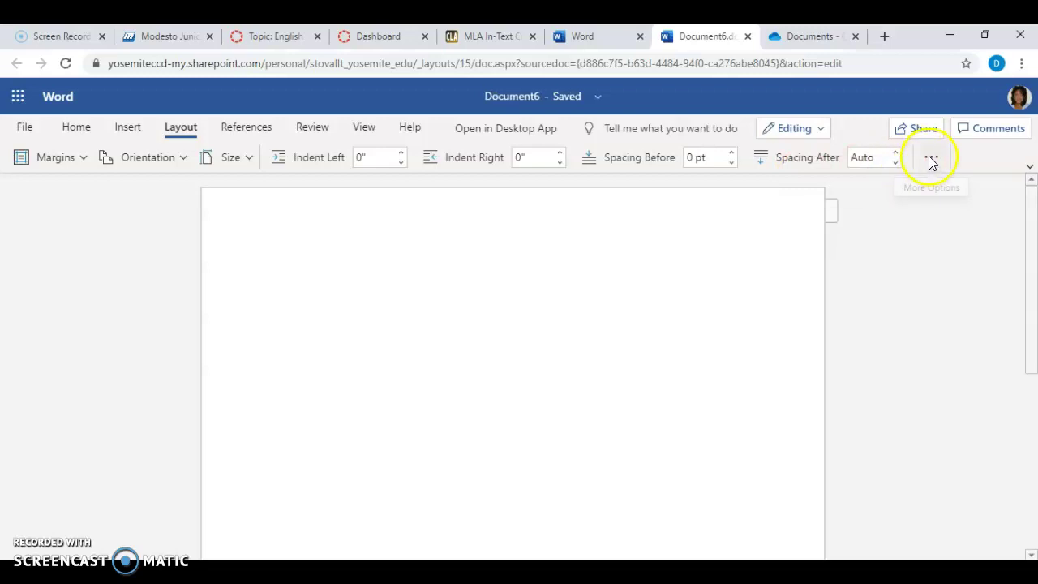
left_click(931, 160)
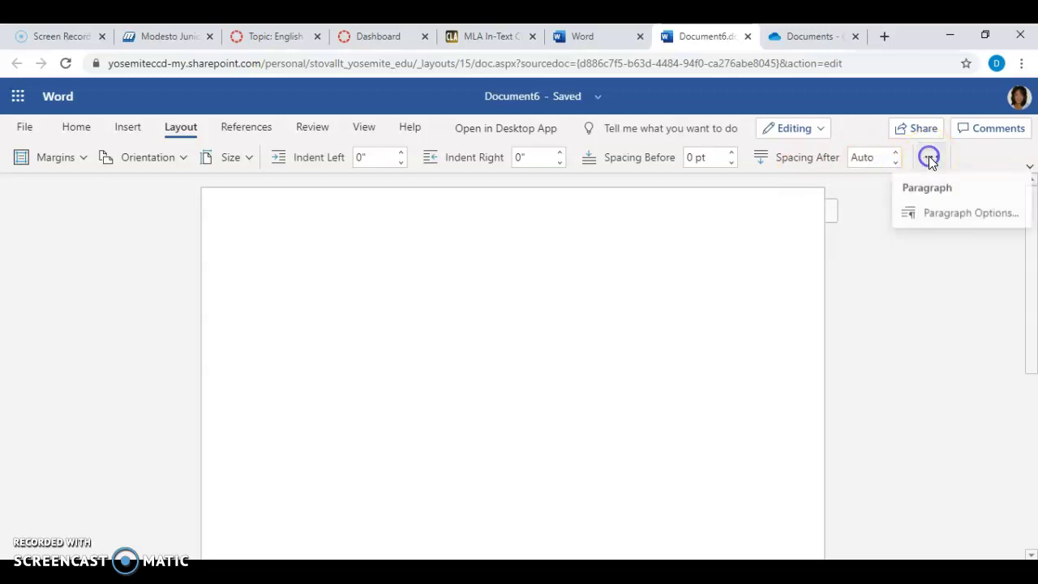
left_click(939, 216)
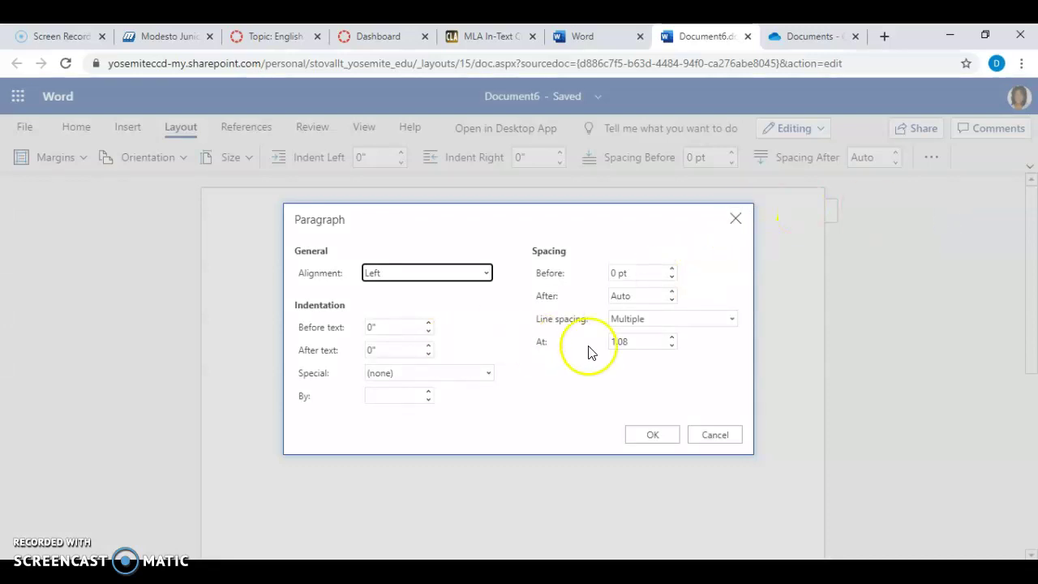
left_click(730, 318)
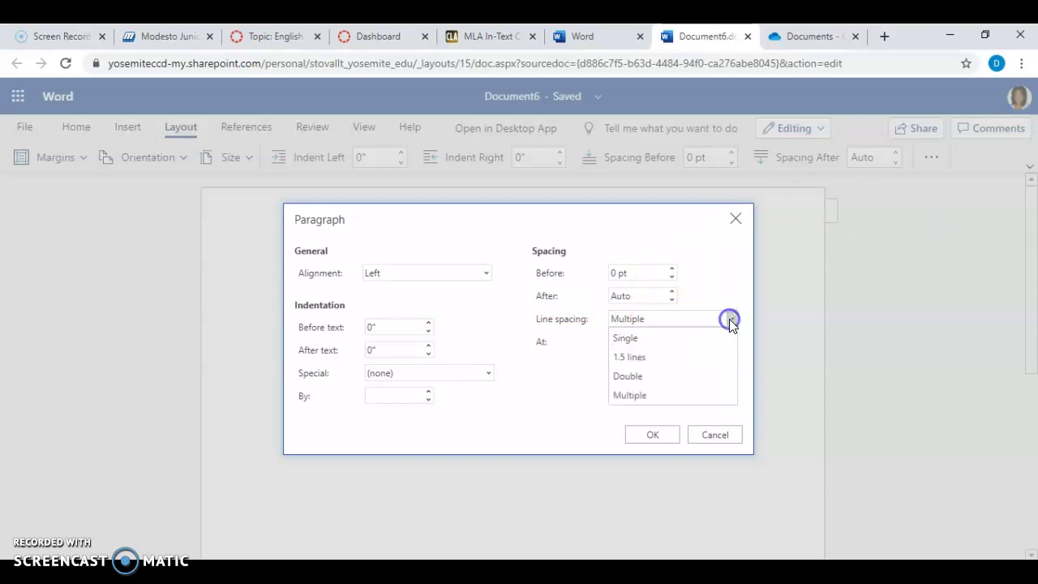
left_click(640, 375)
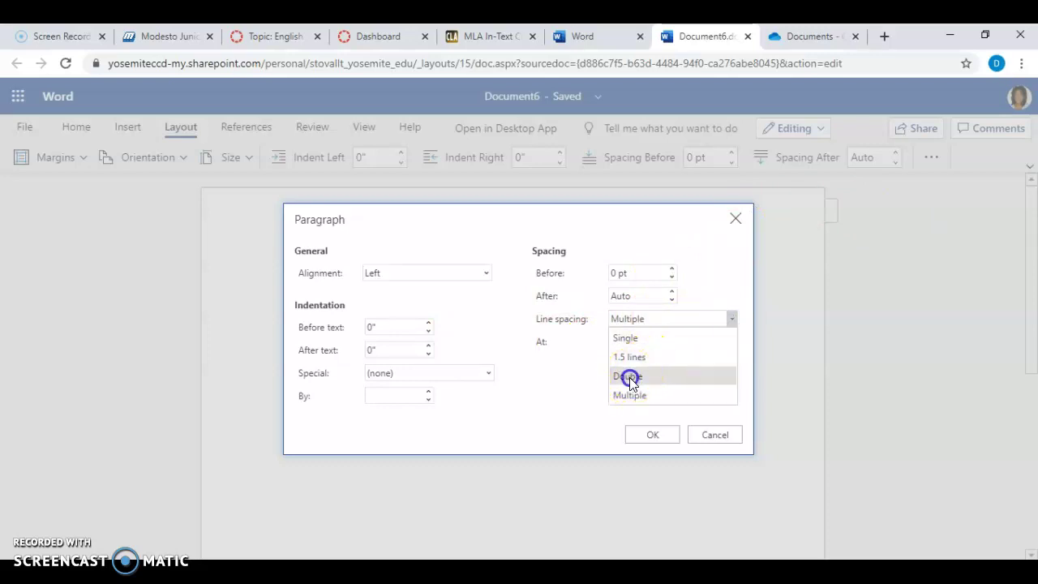
left_click(670, 299)
left_click(671, 298)
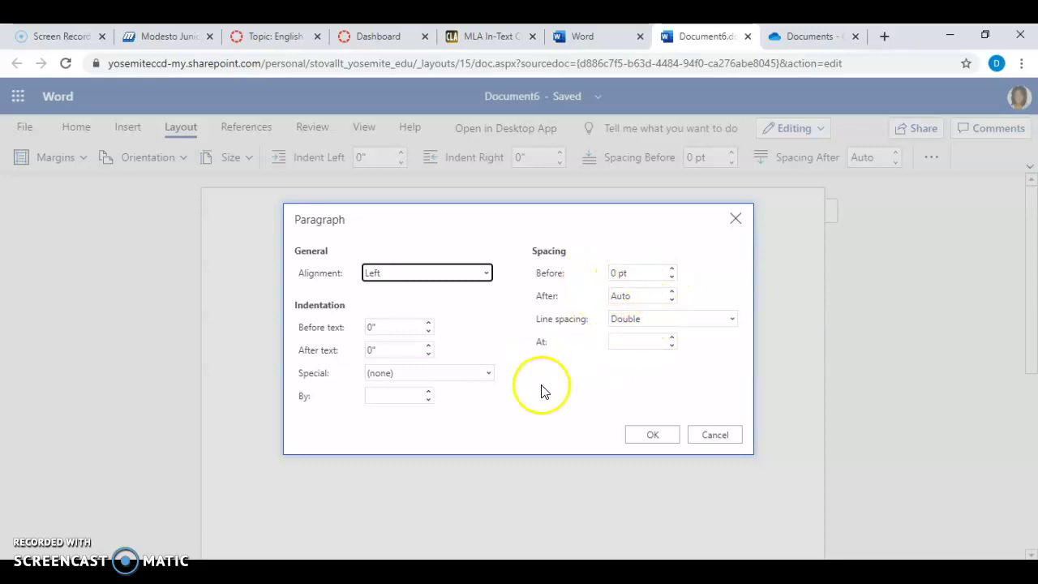
left_click(651, 436)
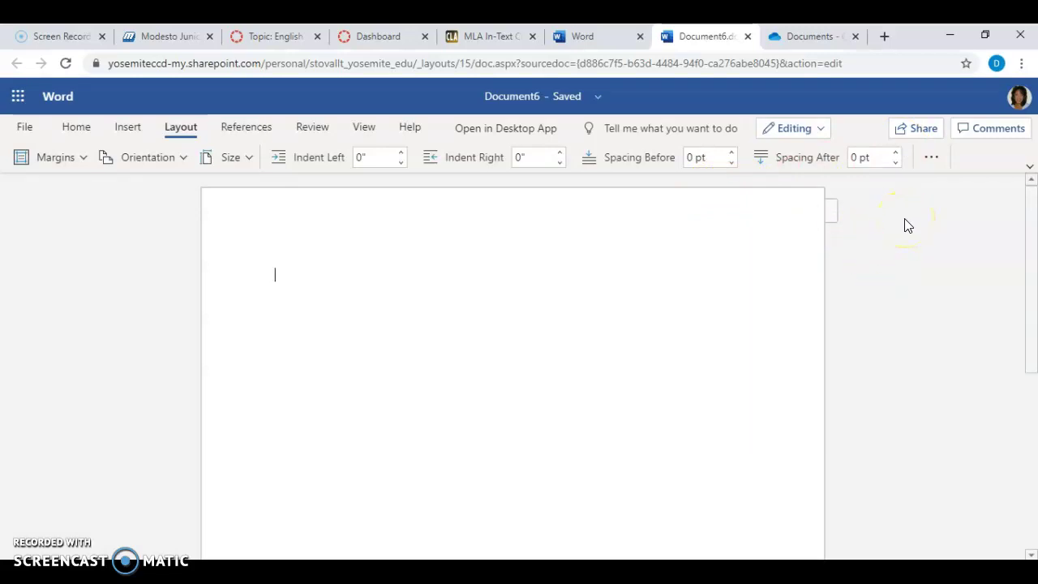
left_click(932, 157)
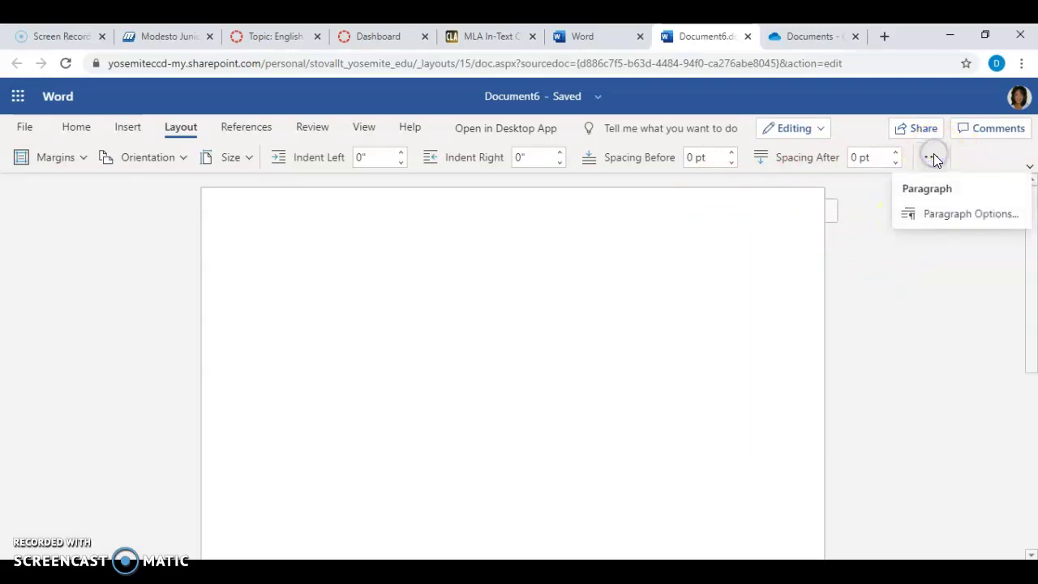
left_click(928, 160)
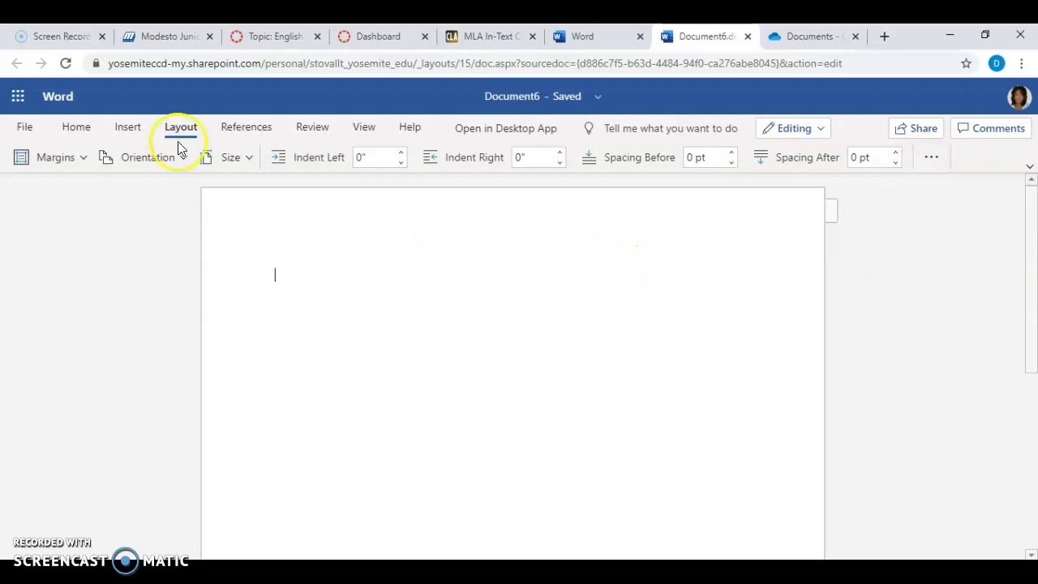
Insert a top-right page number in the header and type the student's surname before it
left_click(130, 128)
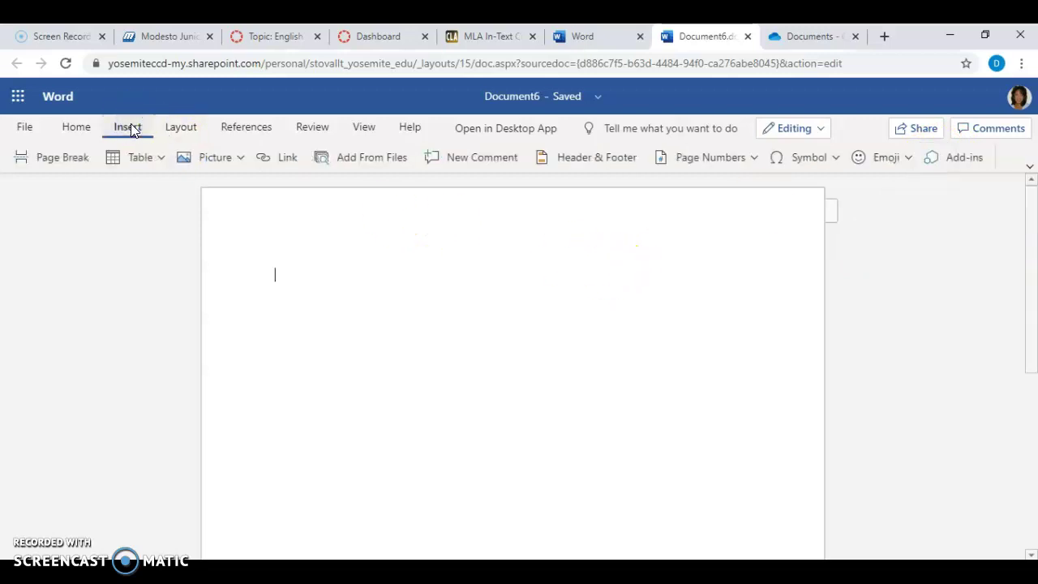
left_click(749, 159)
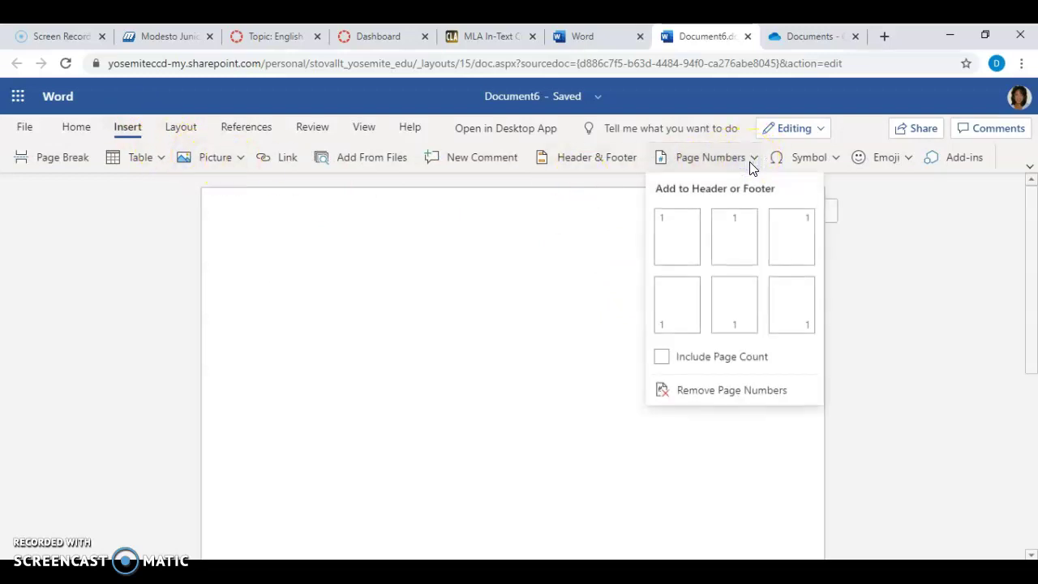
left_click(801, 231)
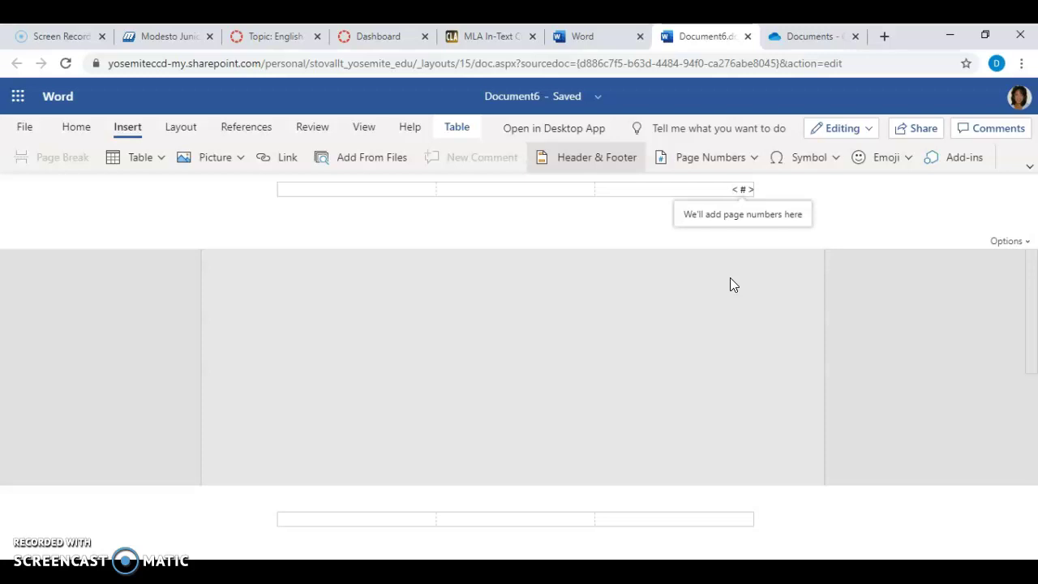
type("Palms")
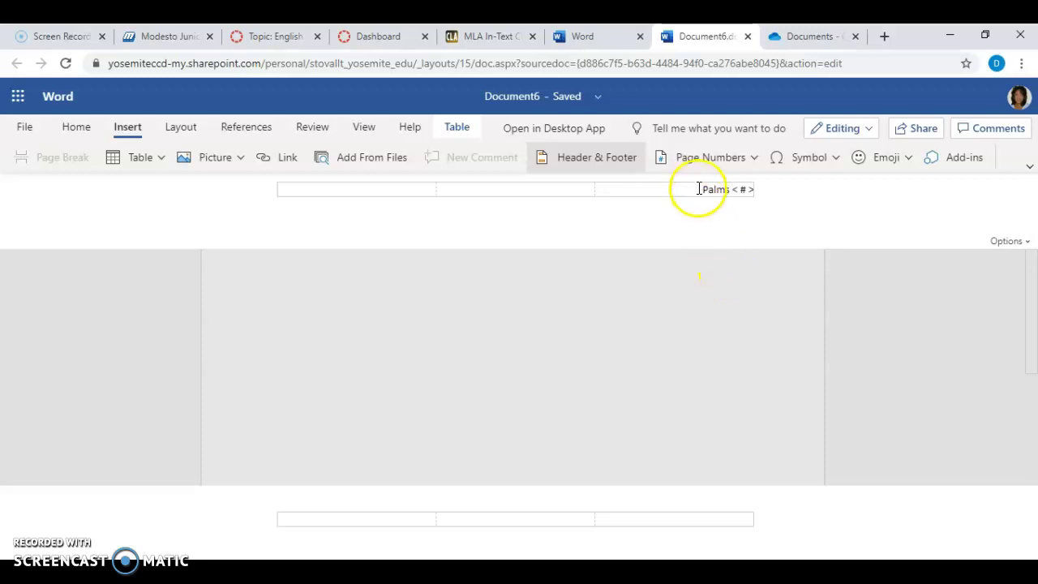
Format the surname and page number in Times New Roman 12, then return to the page body
left_click_drag(706, 188, 776, 192)
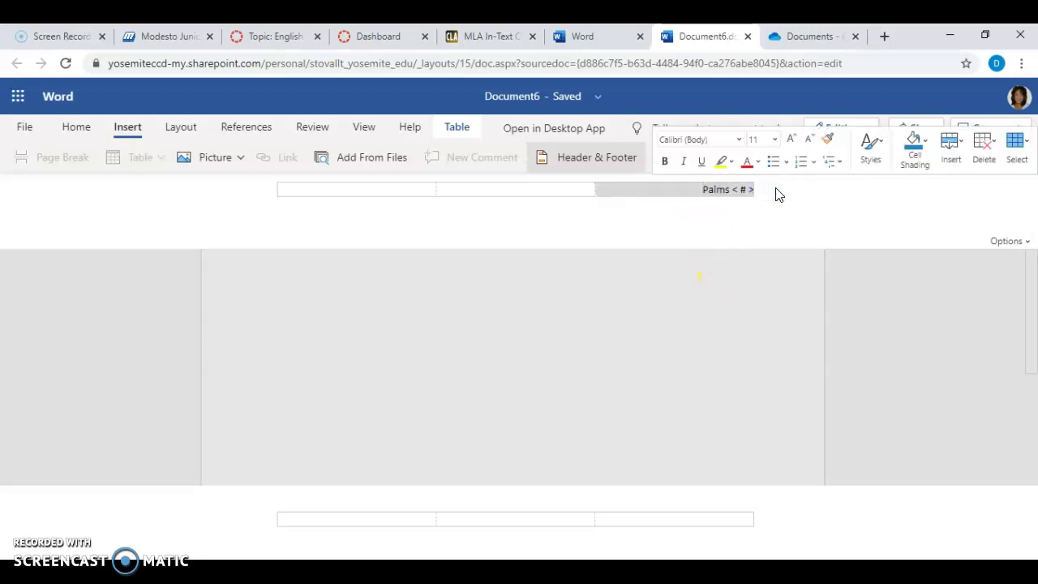
left_click(740, 142)
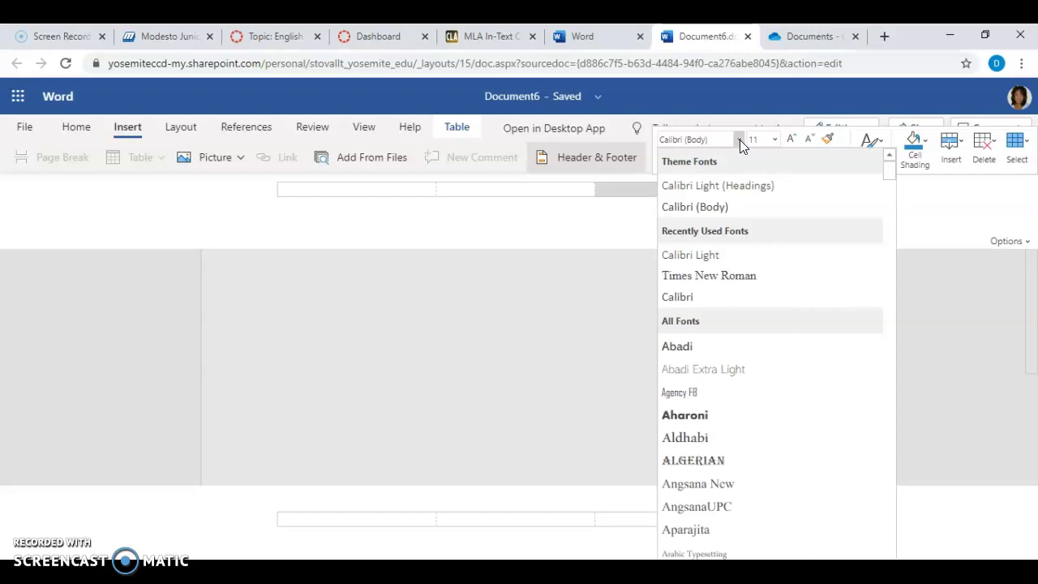
left_click(720, 277)
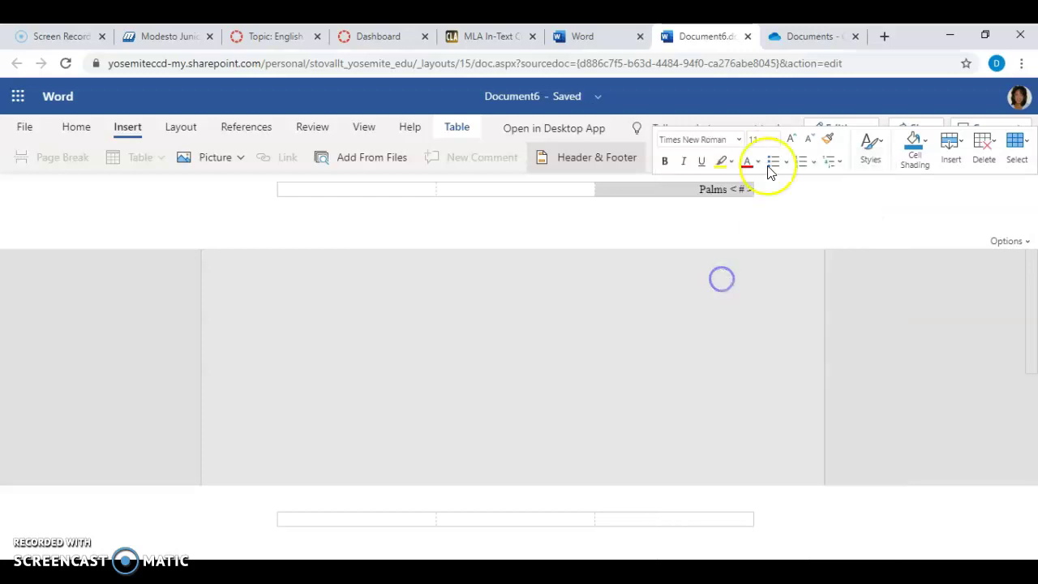
left_click(774, 138)
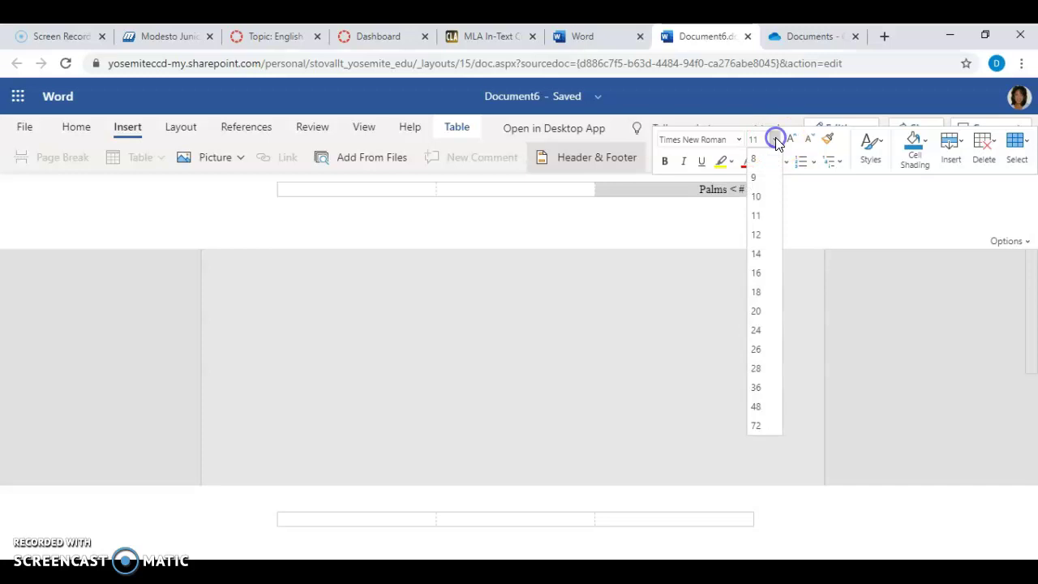
left_click(759, 237)
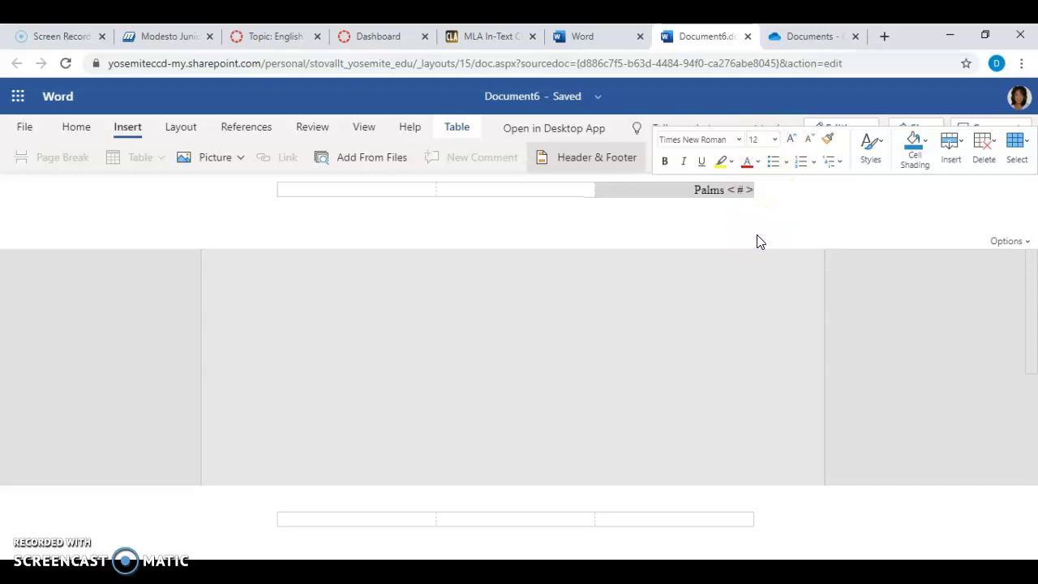
left_click(701, 248)
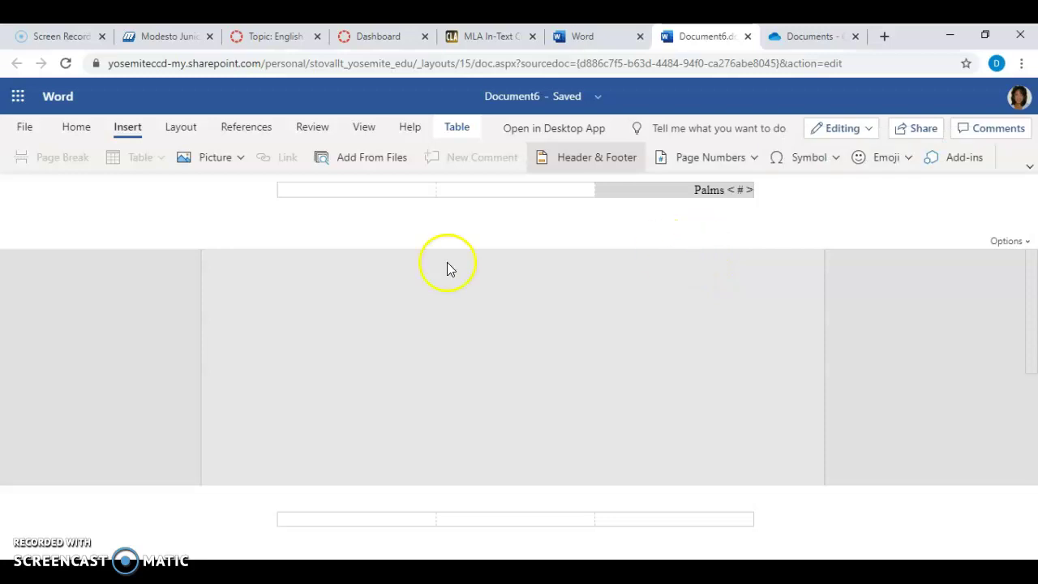
left_click(77, 128)
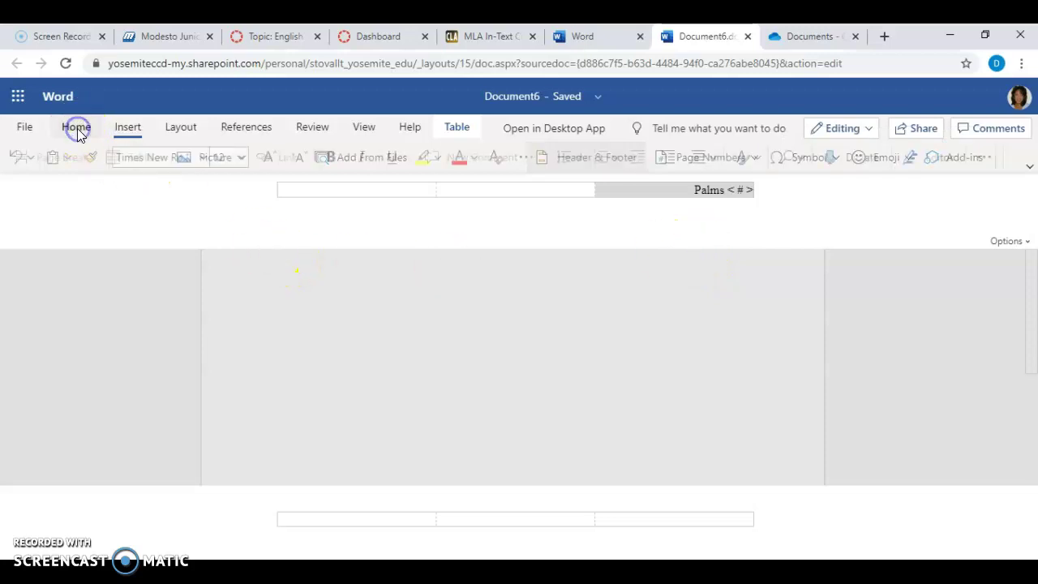
left_click(277, 304)
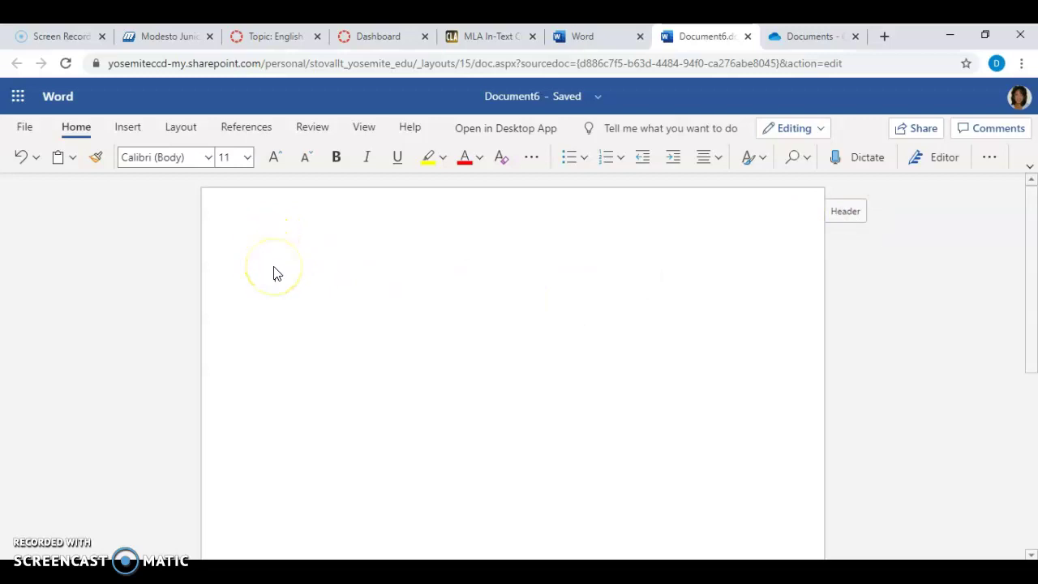
Type the student's first name at the top of the page and set it to Times New Roman 12
left_click(289, 302)
left_click_drag(267, 273, 339, 274)
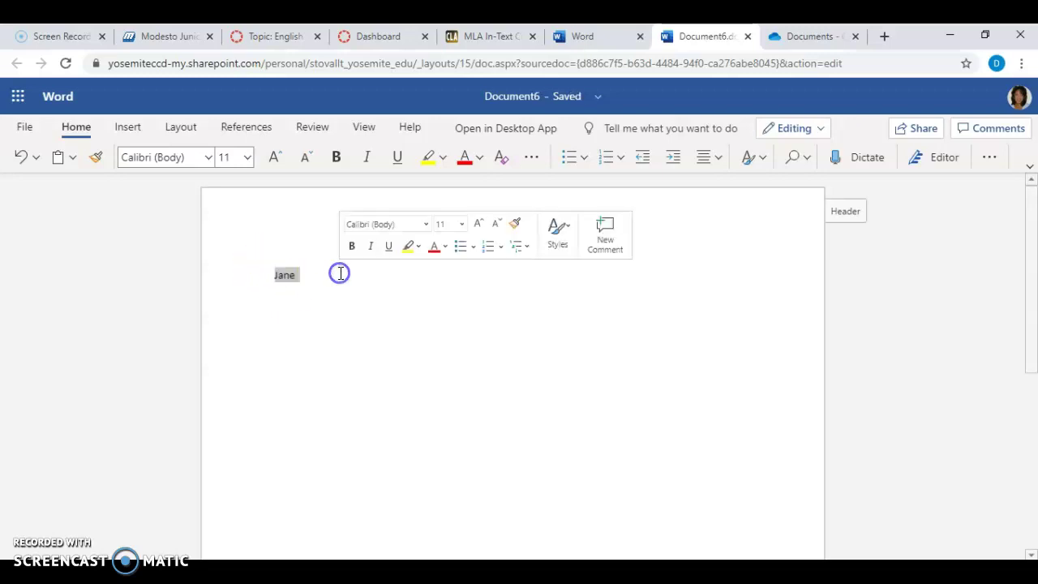
left_click(207, 157)
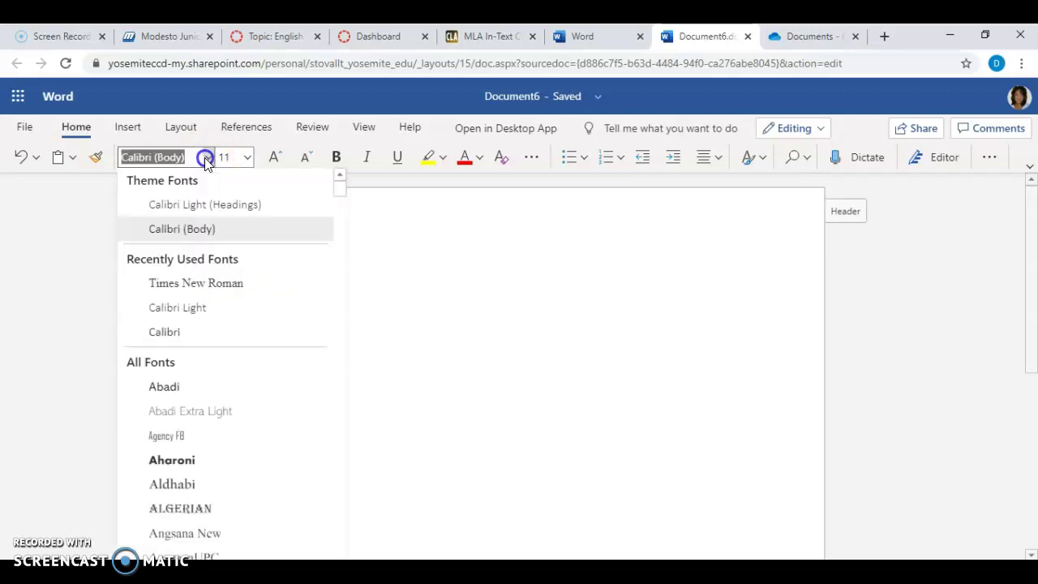
left_click(197, 283)
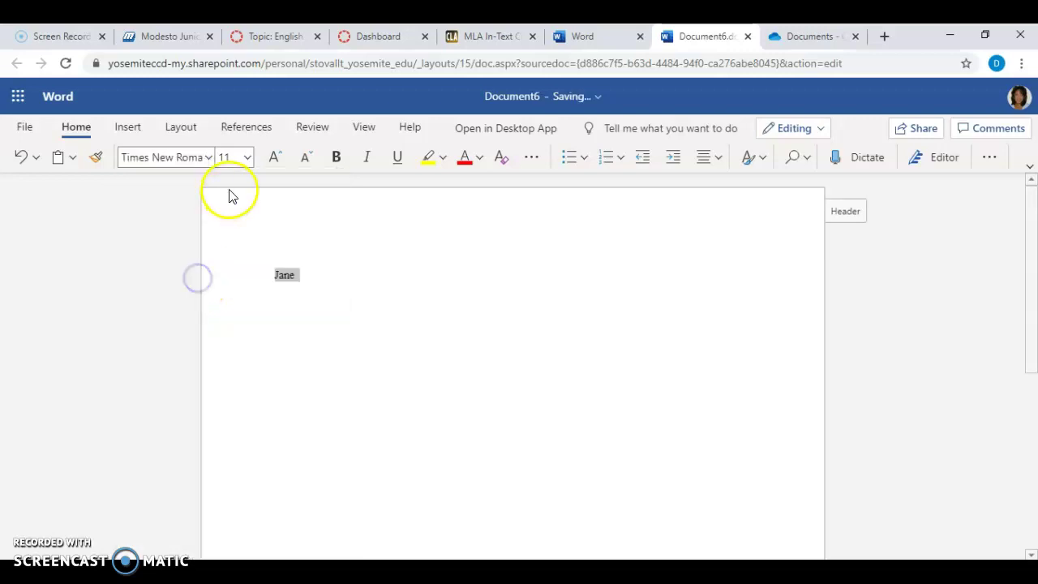
left_click(248, 157)
left_click(232, 276)
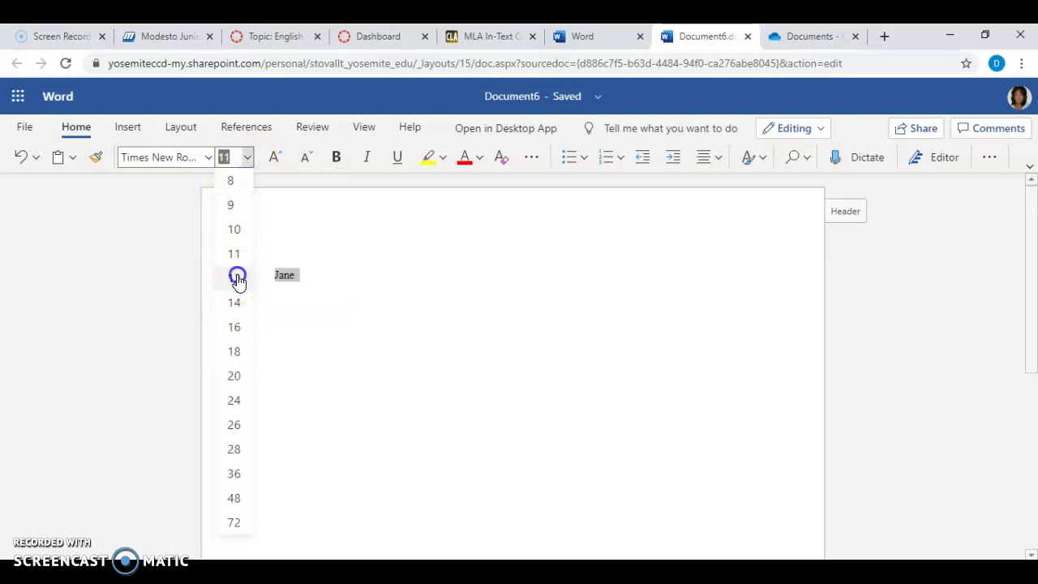
left_click(318, 282)
Add the student's surname, the instructor's name, 'English 101 Section # 4972' and the date 14 June 2020
left_click(317, 283)
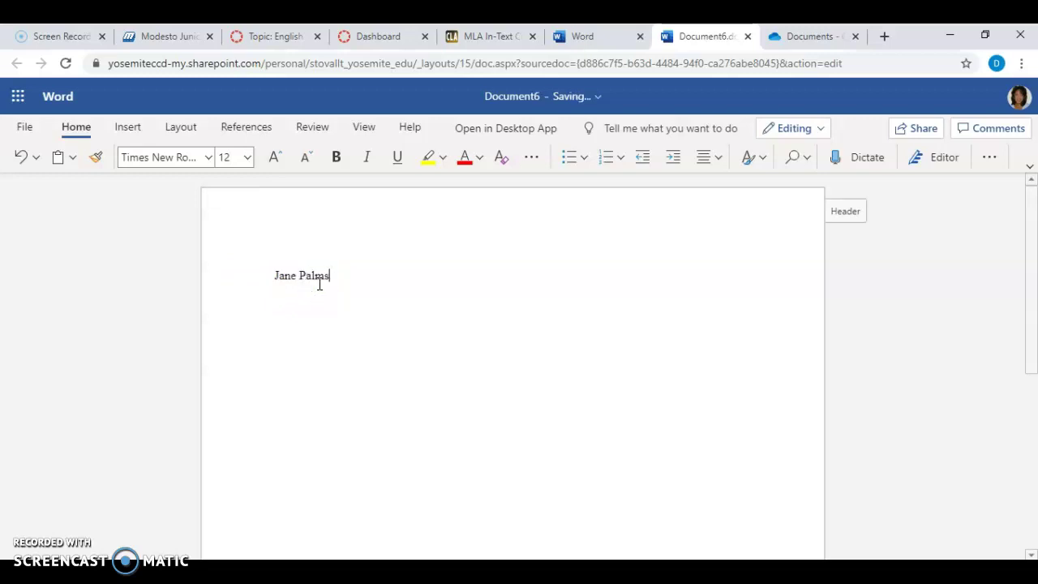
key("Return")
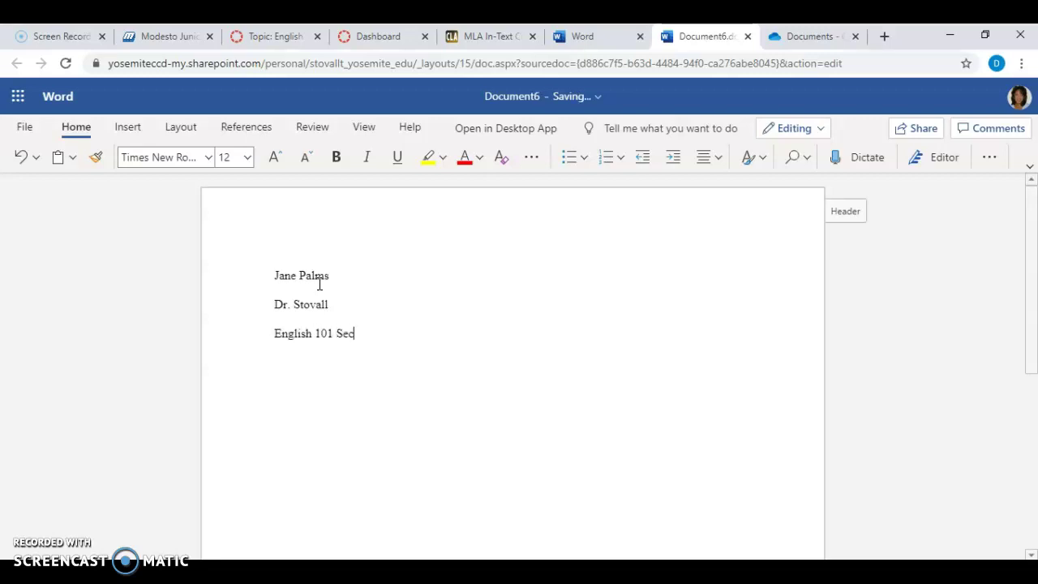
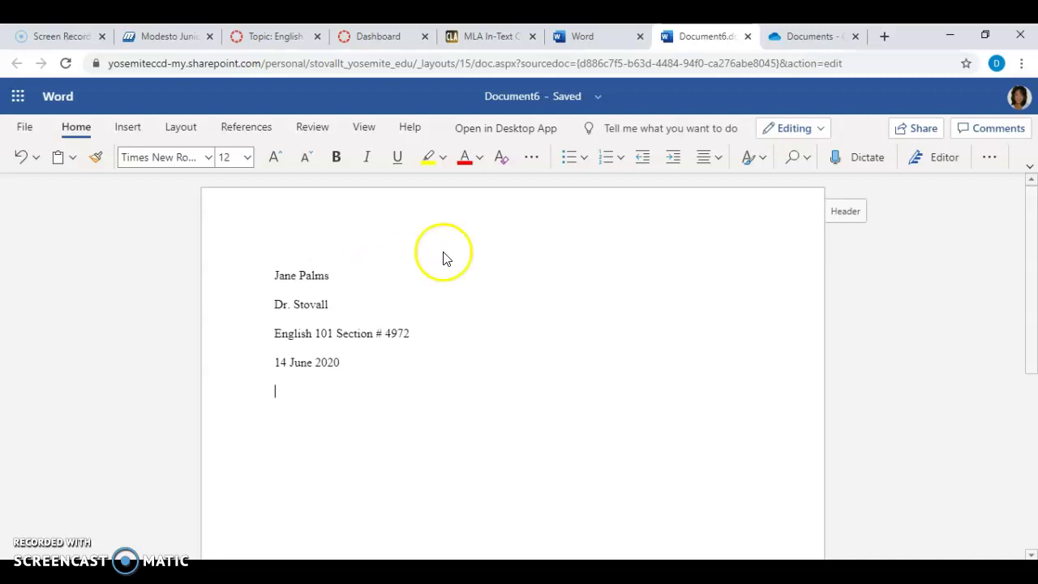
Add a centred title line reading 'Reading Response # 1'
left_click(706, 162)
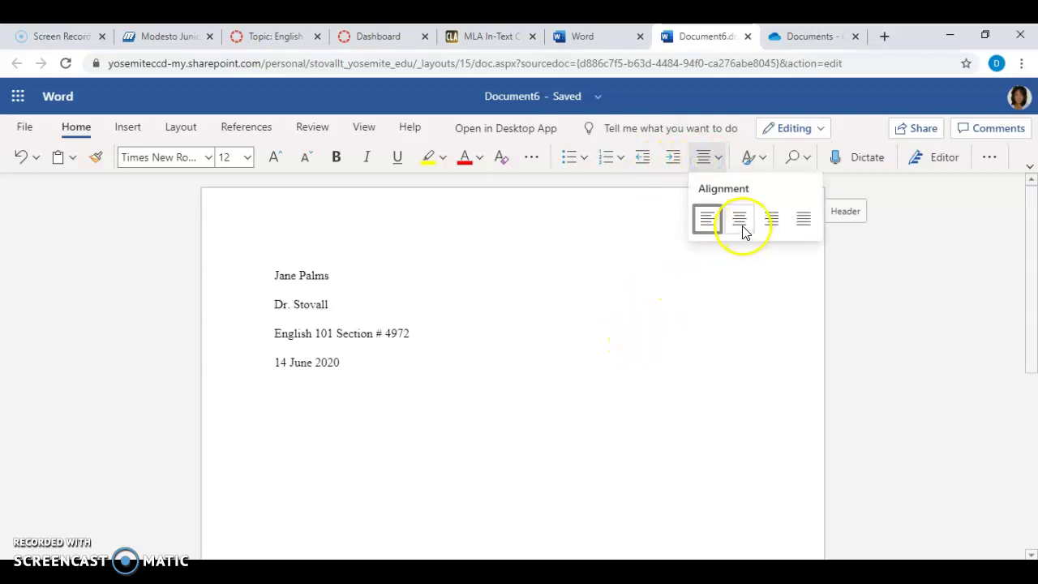
left_click(739, 220)
type("Reading Respon")
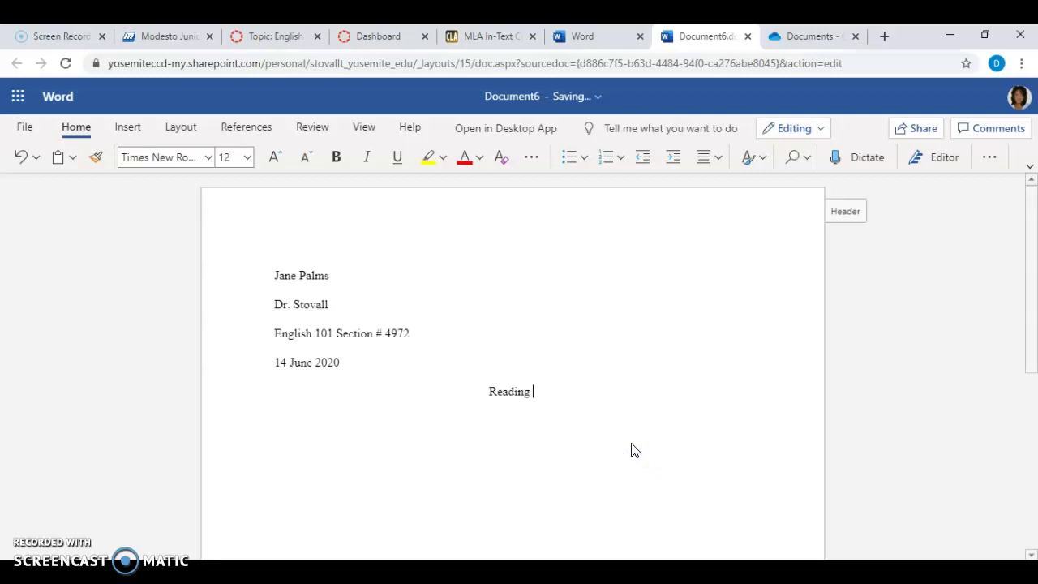
type("se")
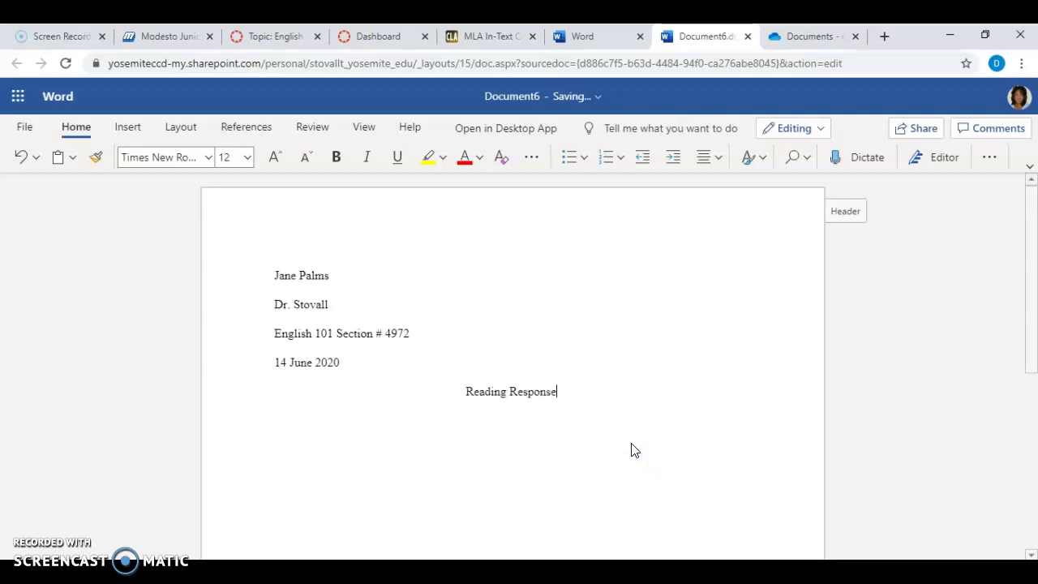
type(" # 1")
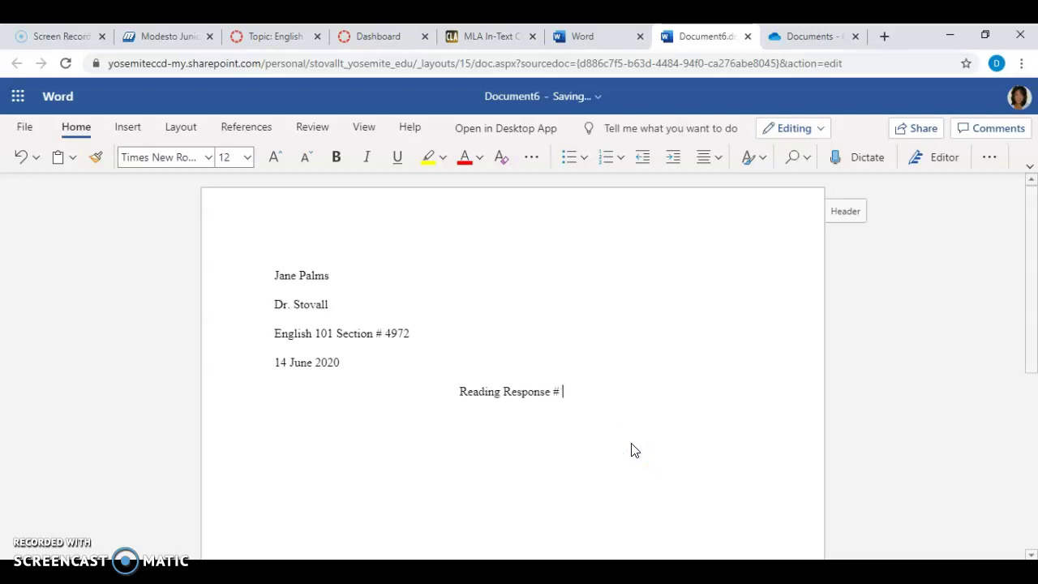